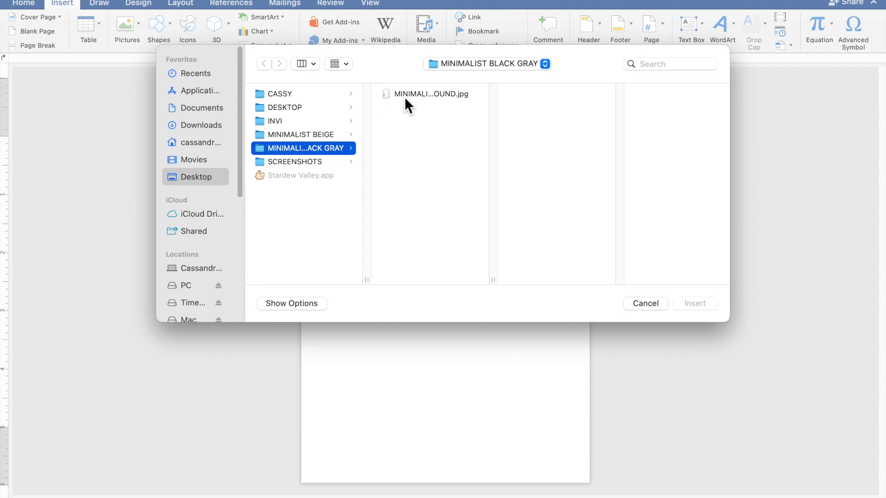
# Step: Insert the gray leaf JPG behind text and stretch it from the top-left to fill the page
pyautogui.click(405, 96)
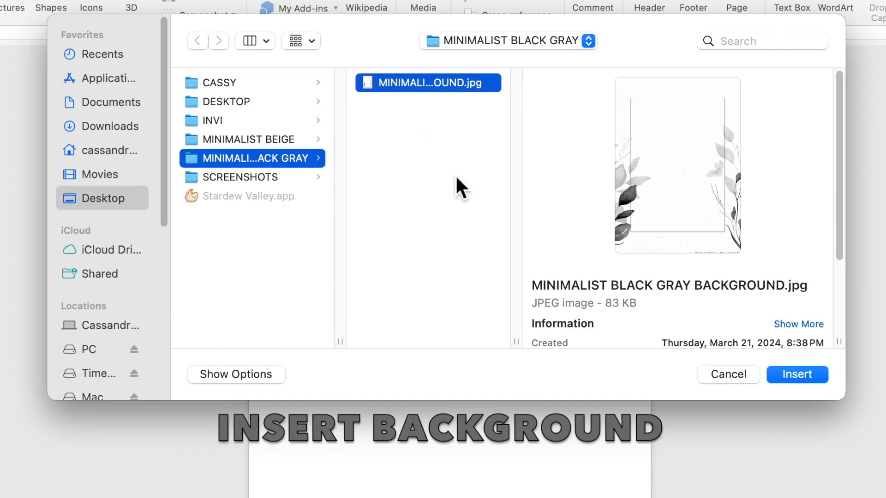
pyautogui.click(784, 374)
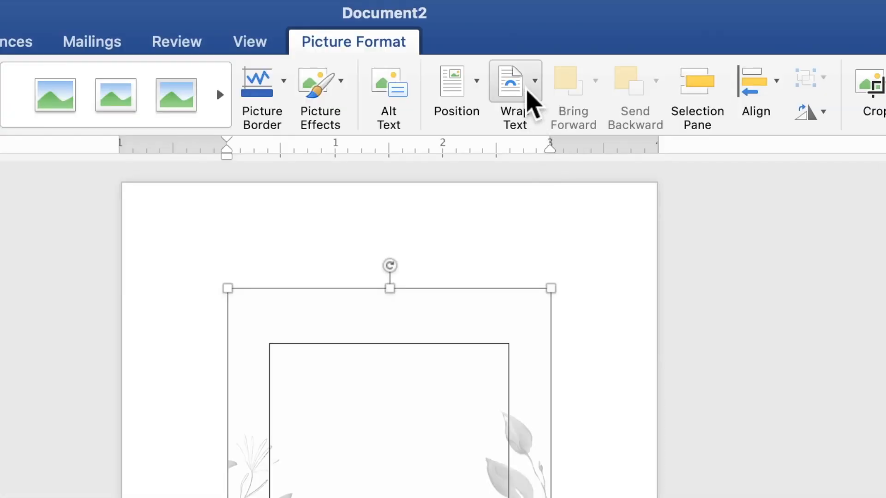
pyautogui.click(520, 28)
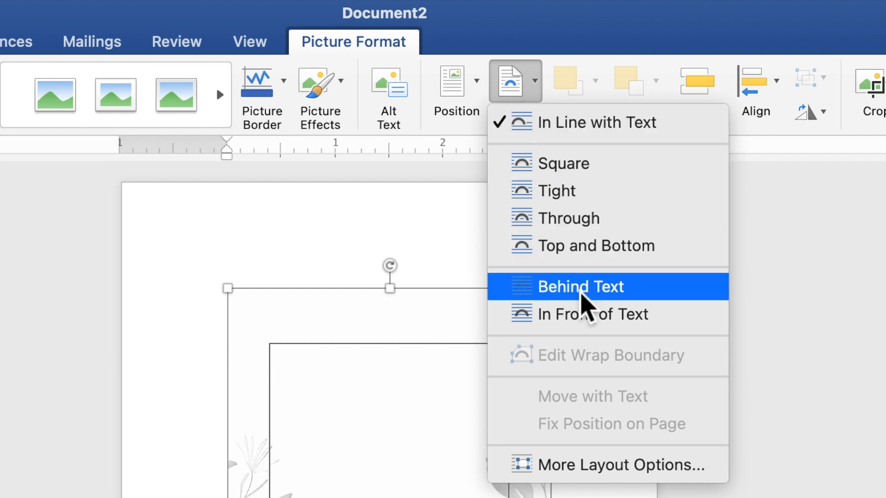
pyautogui.click(581, 295)
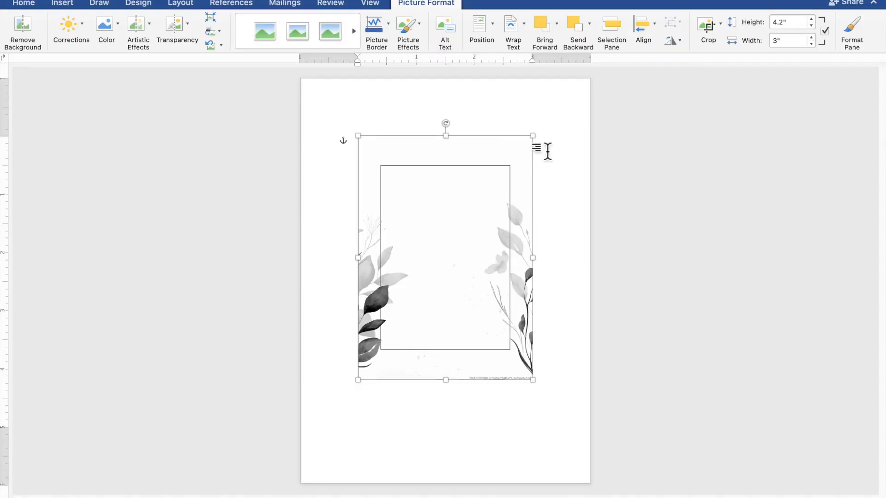
pyautogui.moveTo(521, 178); pyautogui.dragTo(462, 121)
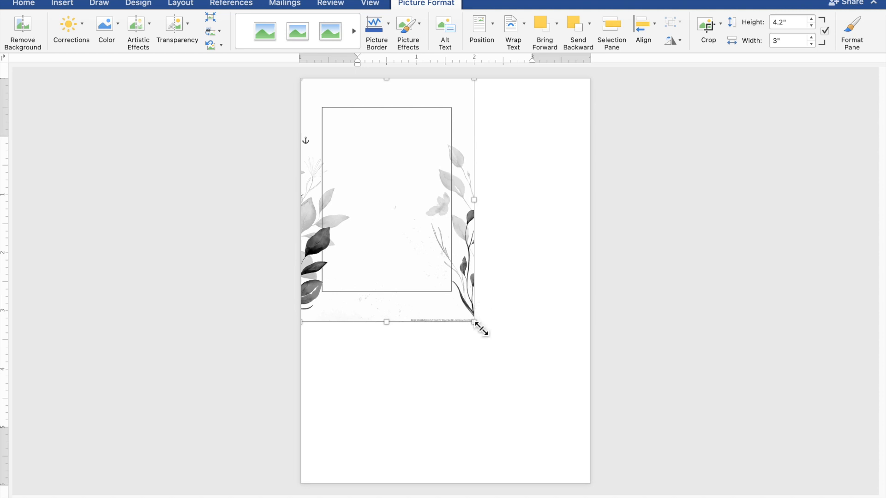
pyautogui.moveTo(480, 329); pyautogui.dragTo(594, 491)
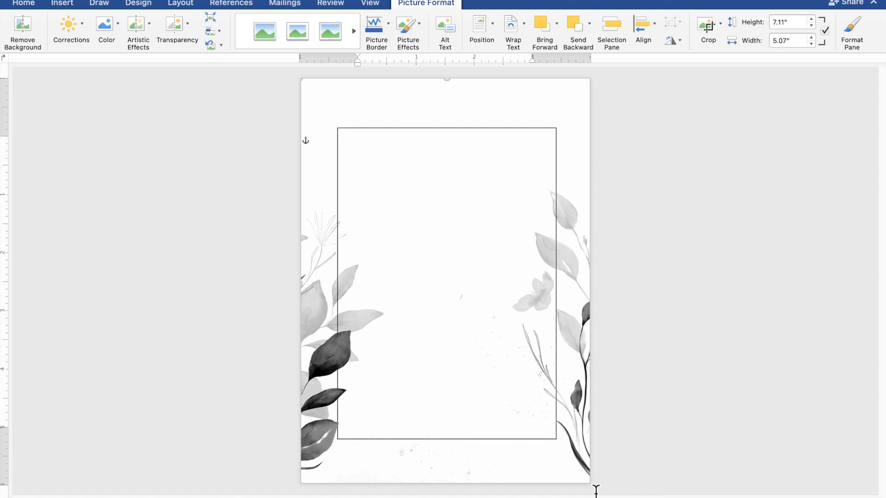
pyautogui.click(744, 415)
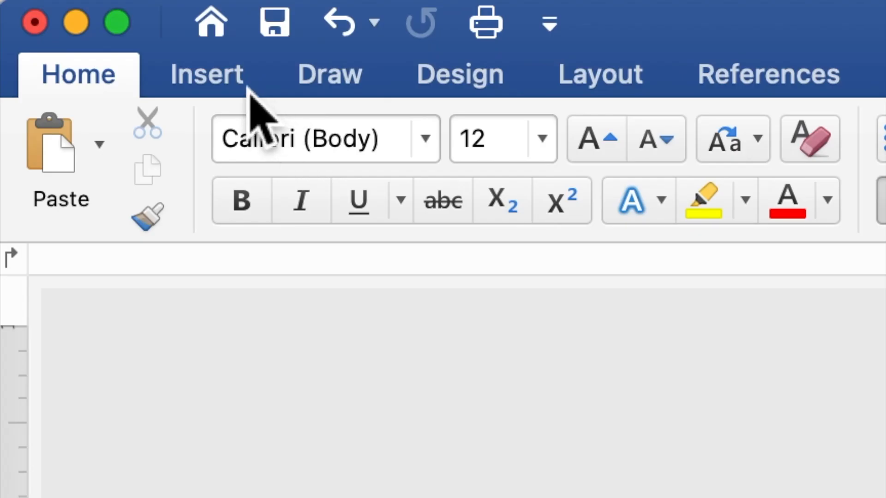
# Step: Draw a 4.49 by 4.87 inch text box across the centre of the leaf background
pyautogui.click(248, 89)
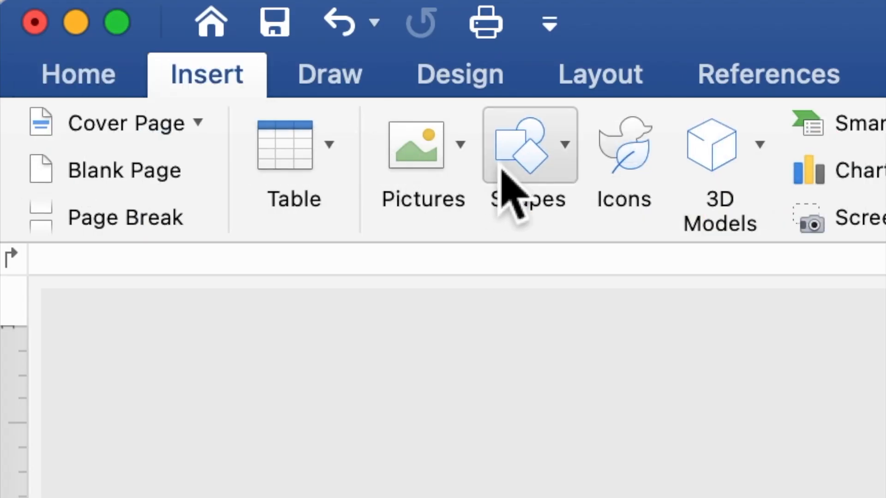
pyautogui.click(552, 182)
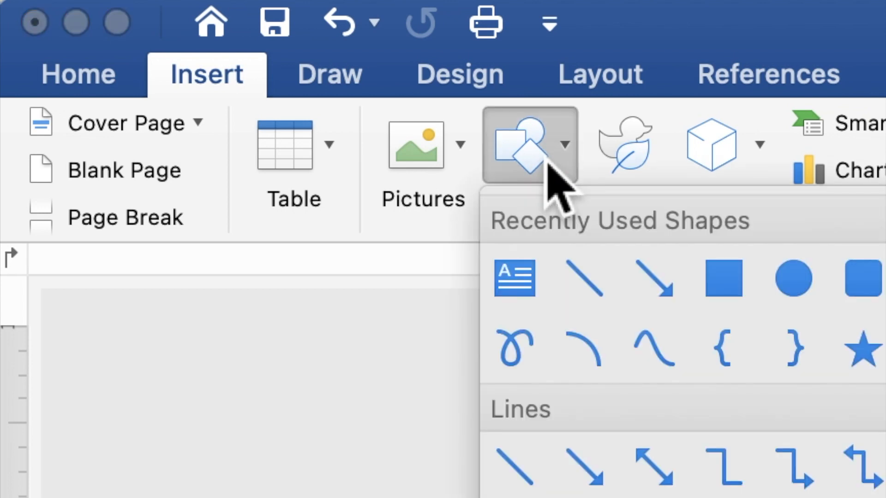
pyautogui.click(529, 314)
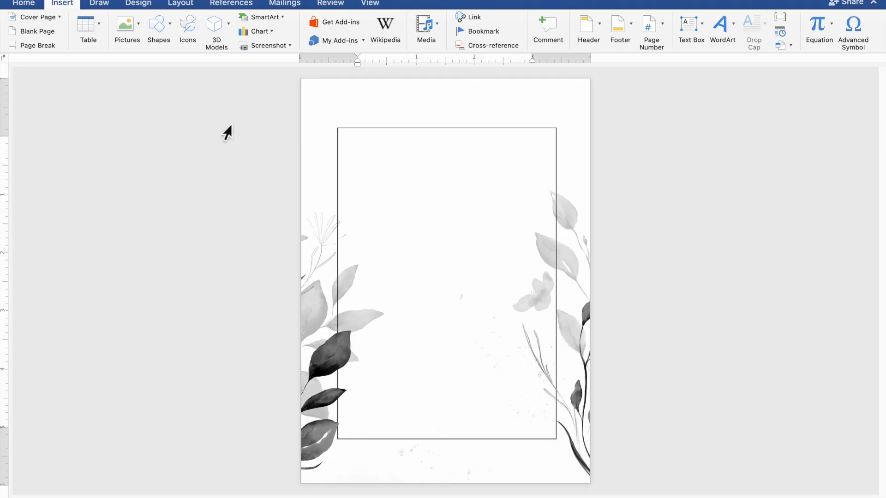
pyautogui.moveTo(314, 155)
pyautogui.mouseDown()
pyautogui.moveTo(355, 268)
pyautogui.moveTo(404, 323)
pyautogui.moveTo(470, 380)
pyautogui.moveTo(581, 443)
pyautogui.mouseUp()
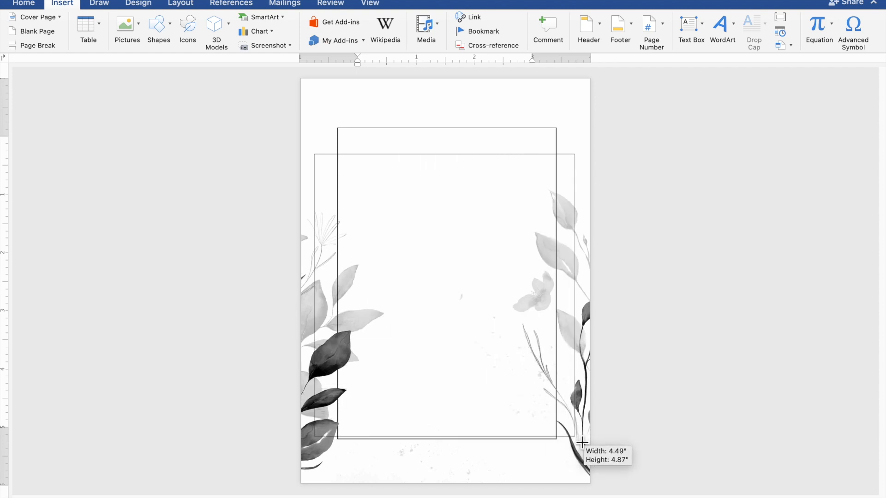
pyautogui.moveTo(582, 443); pyautogui.dragTo(581, 443)
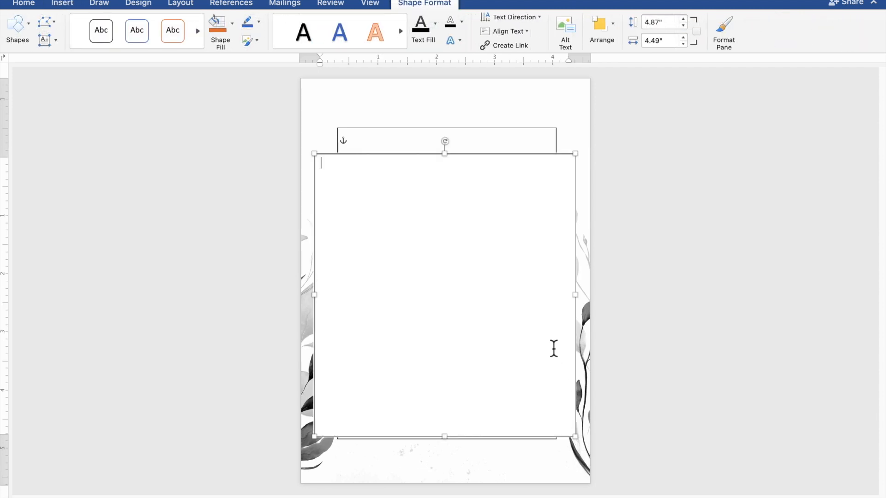
pyautogui.scroll(3, 554, 348)
pyautogui.scroll(2, 554, 349)
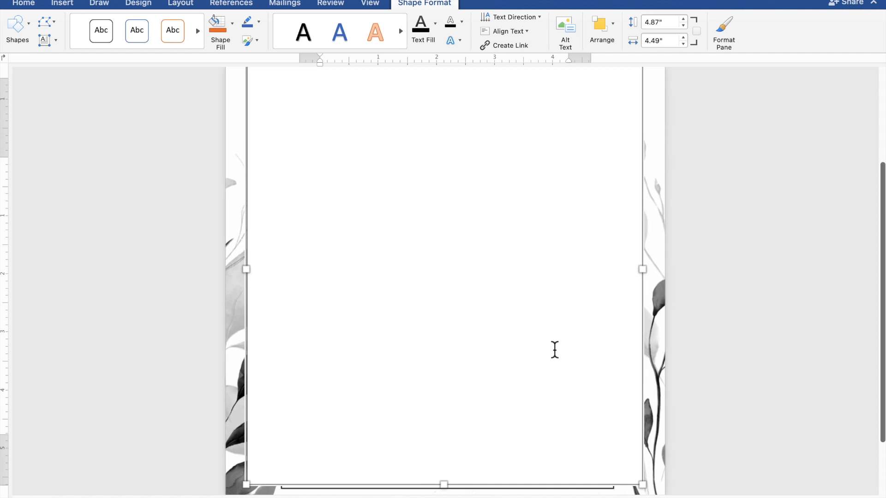
pyautogui.scroll(1, 555, 350)
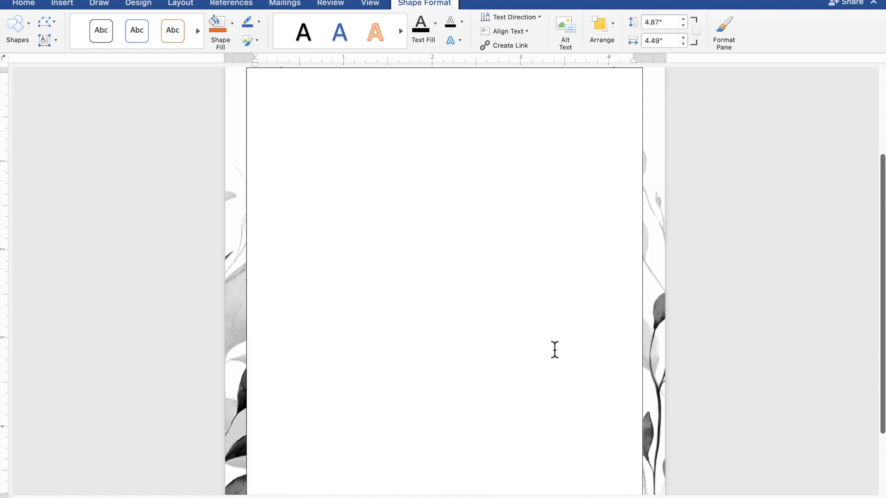
pyautogui.scroll(1, 555, 349)
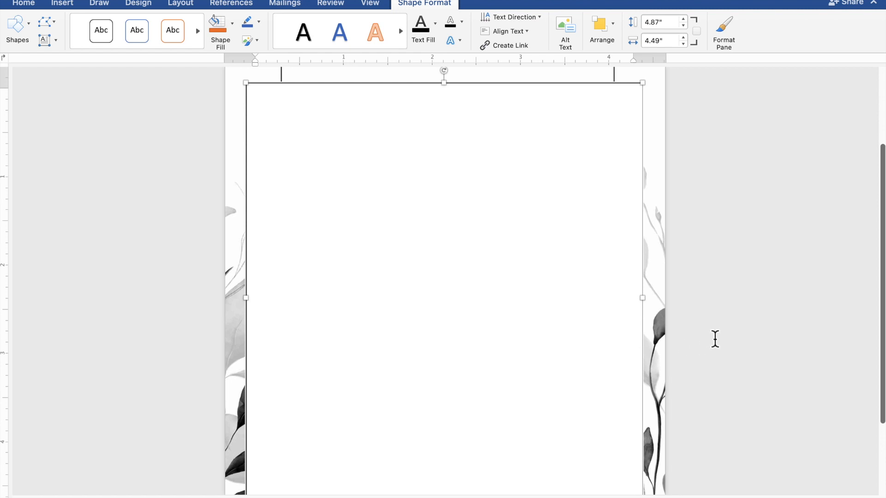
# Step: Type TOGETHER WITH THEIR FAMILIES, then the groom's name, AND, and the bride's name, each on its own line
pyautogui.write('TOGETHE')
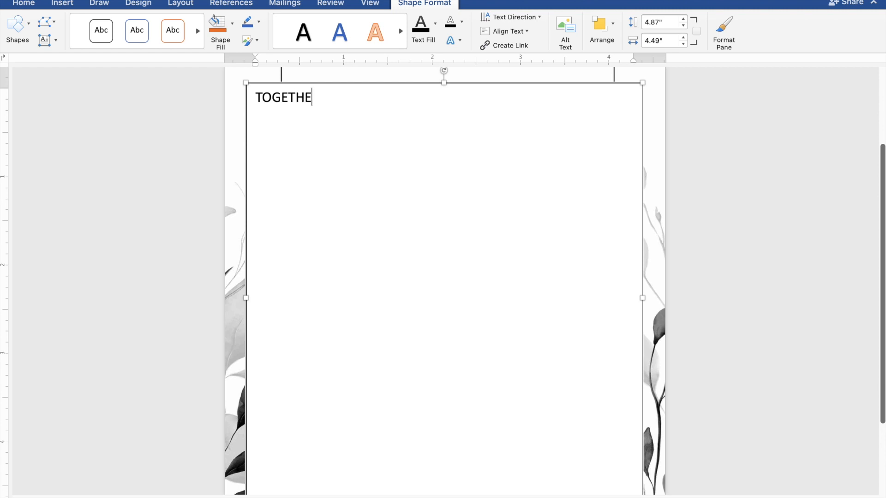
pyautogui.write('R WITH THEI')
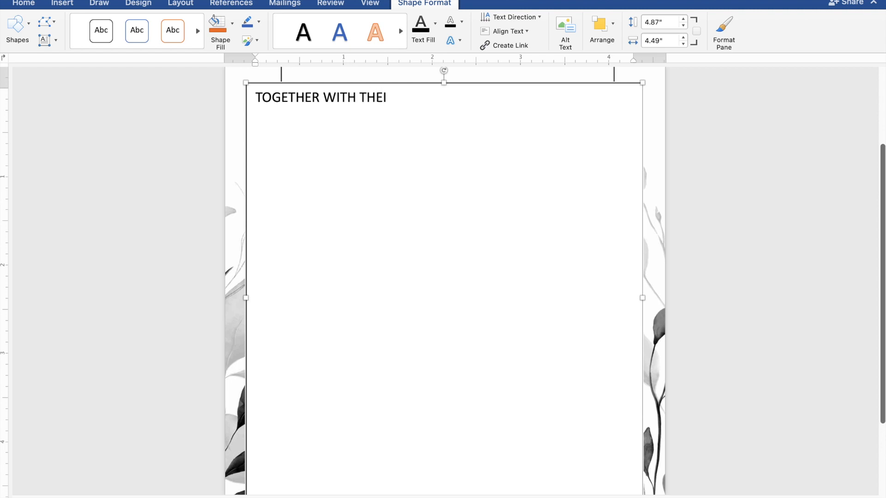
pyautogui.write('R FAMILIE')
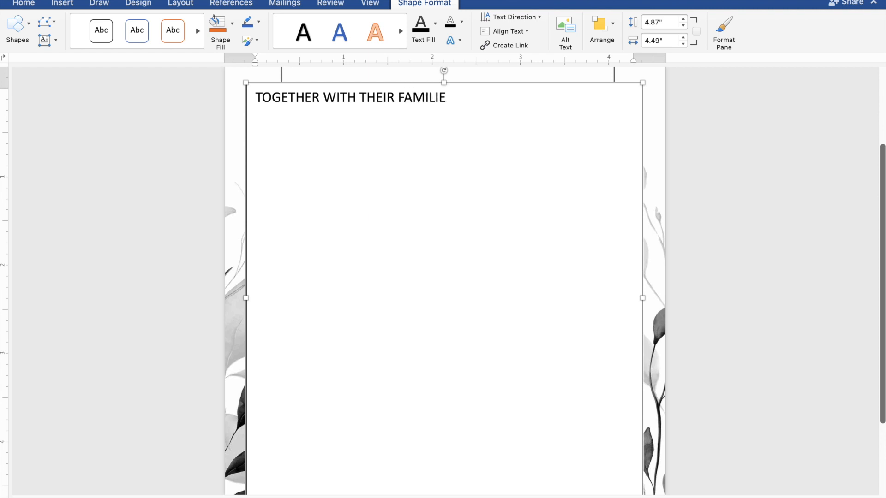
pyautogui.write('S')
pyautogui.press('Return')
pyautogui.press('Return')
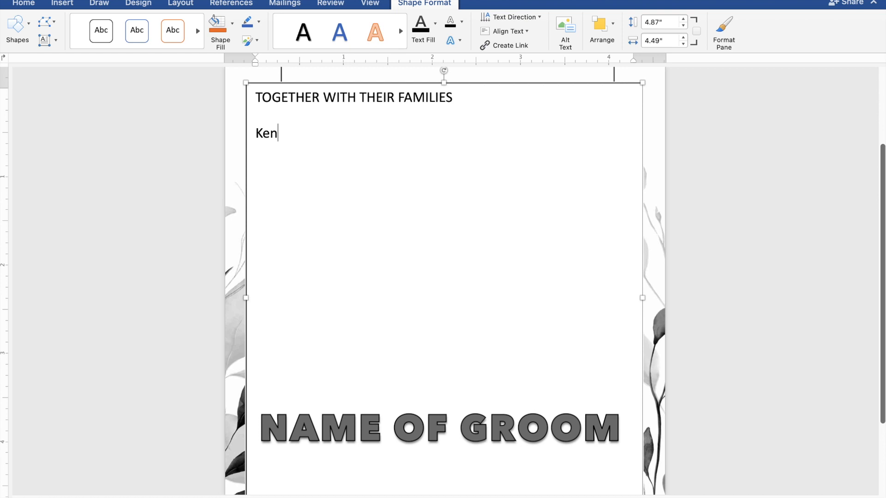
pyautogui.press('Return')
pyautogui.write('AND')
pyautogui.press('Return')
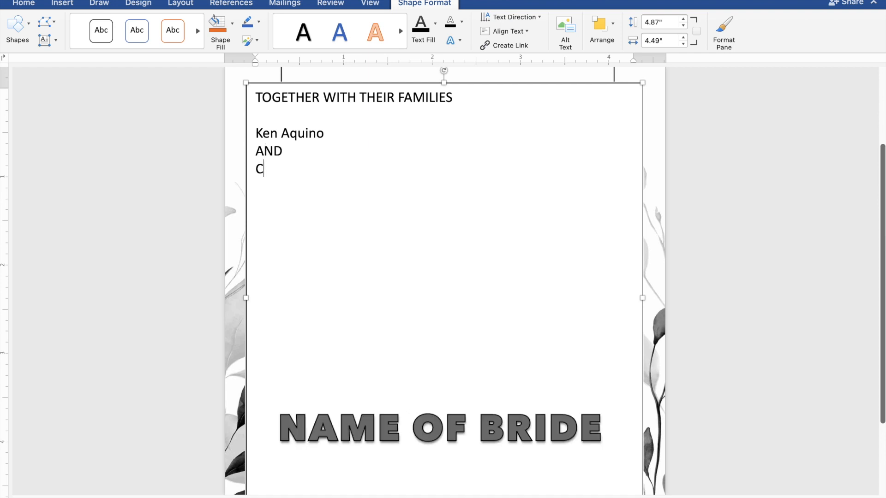
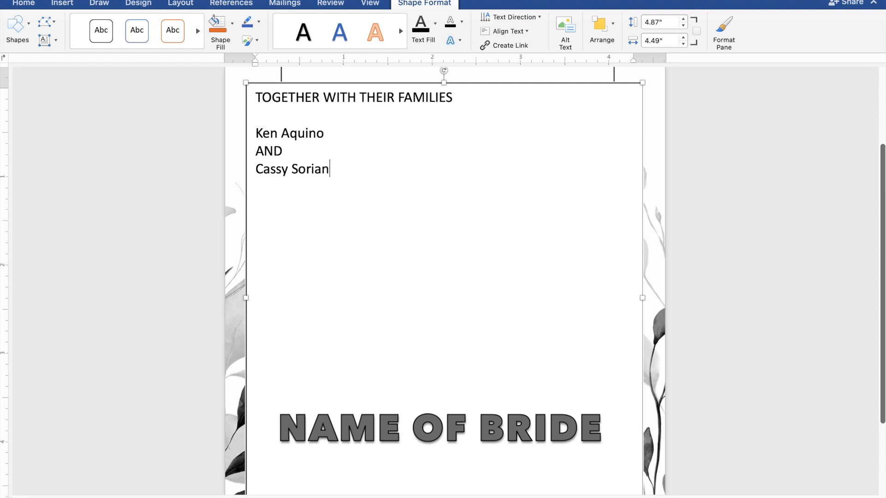
pyautogui.press('Return')
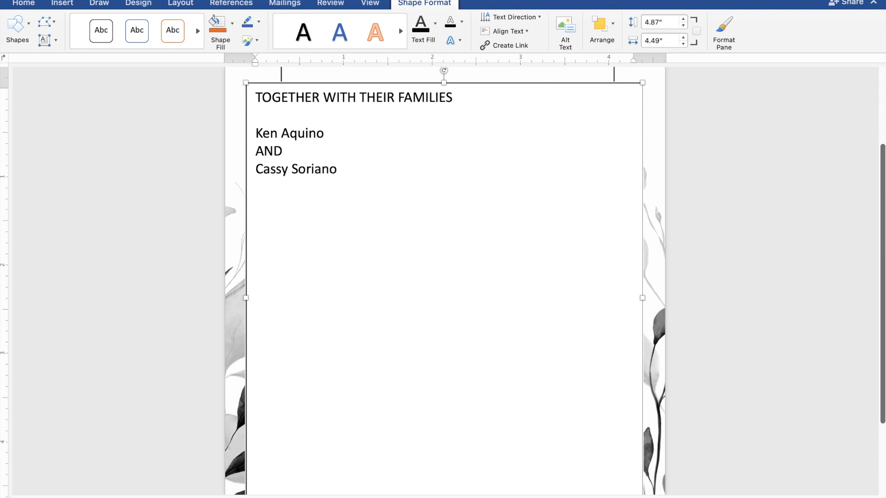
# Step: Type REQUEST THE PLEASURE OF YOUR PRESENCE, then AS THEY JOYFULLY UNITE IN MARRIAGE on the next line
pyautogui.write('REQUEST THE')
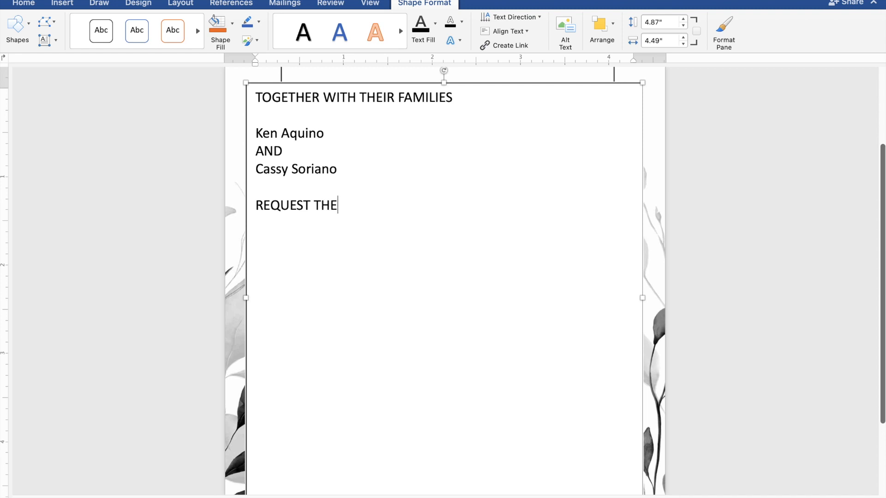
pyautogui.write(' PLEASURE')
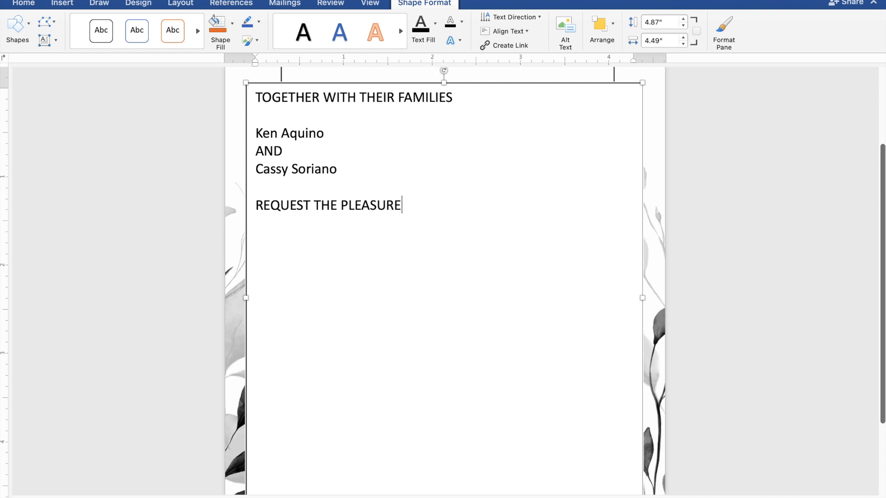
pyautogui.write(' OF YOUR P')
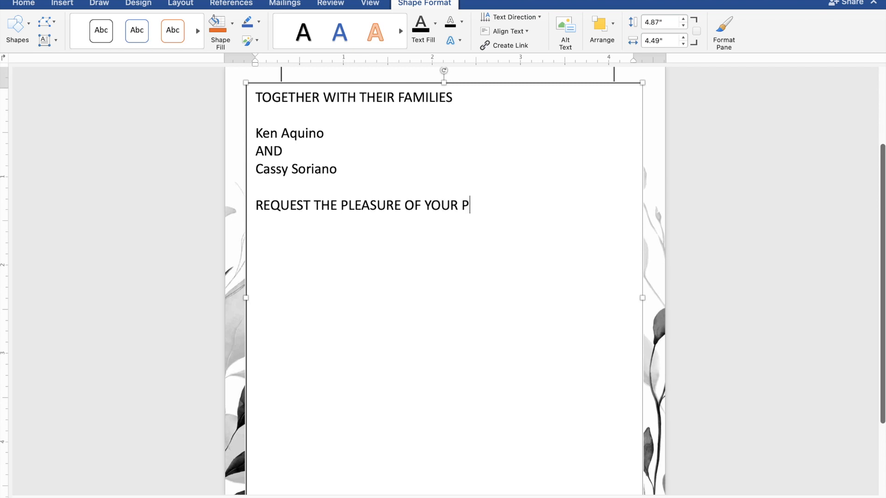
pyautogui.write('RESENCE')
pyautogui.press('Return')
pyautogui.write('A')
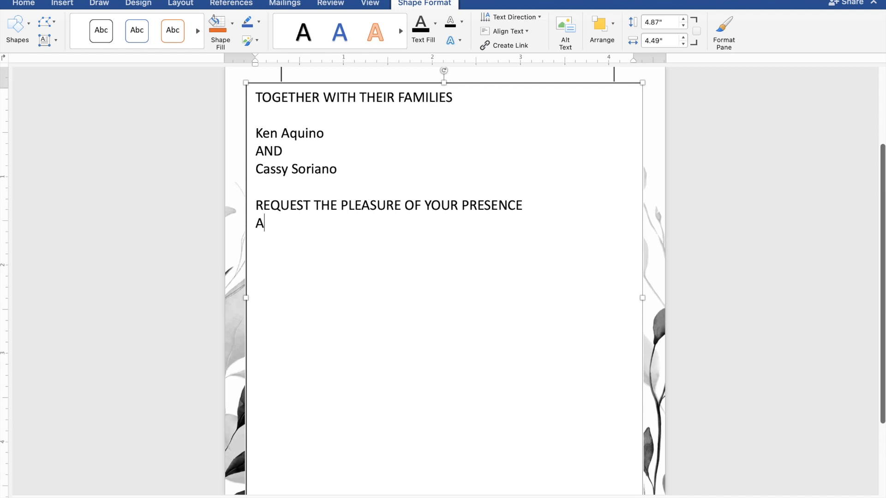
pyautogui.write('S THEY JOYFULL')
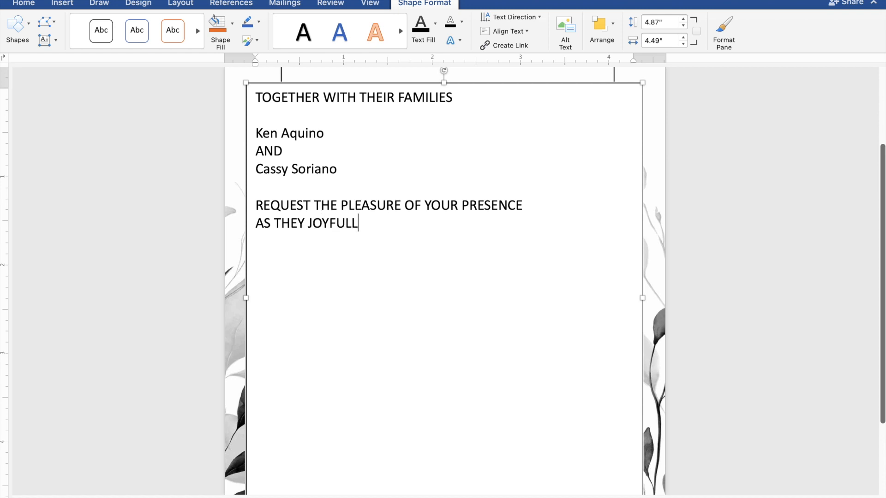
pyautogui.write('Y UNITE IN MARRIAG')
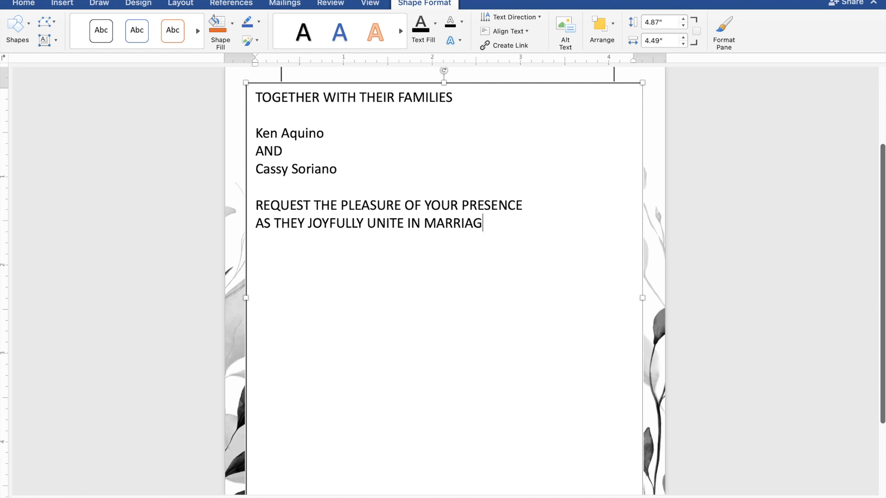
pyautogui.write('E')
# Step: Add the lines SUNDAY, MAY 26, 2024 and 10:00 IN THE MORNING
pyautogui.press('Return')
pyautogui.press('Return')
pyautogui.write('SUN')
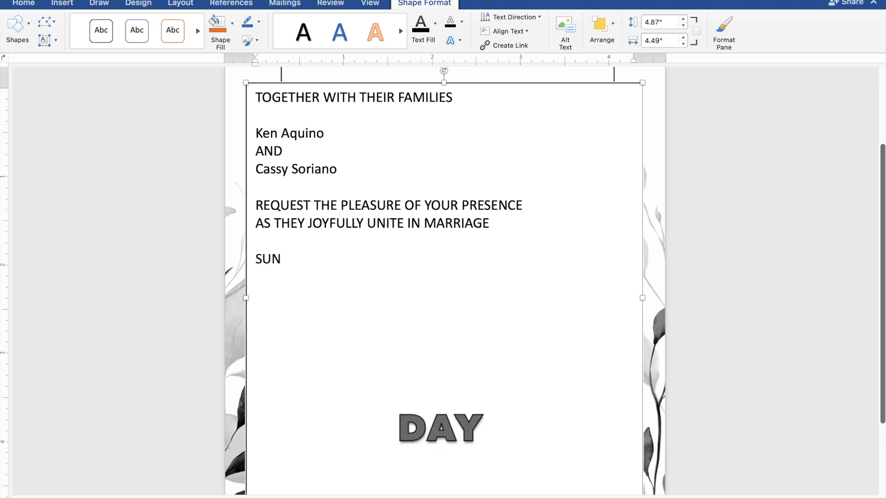
pyautogui.write('DAY')
pyautogui.press('Return')
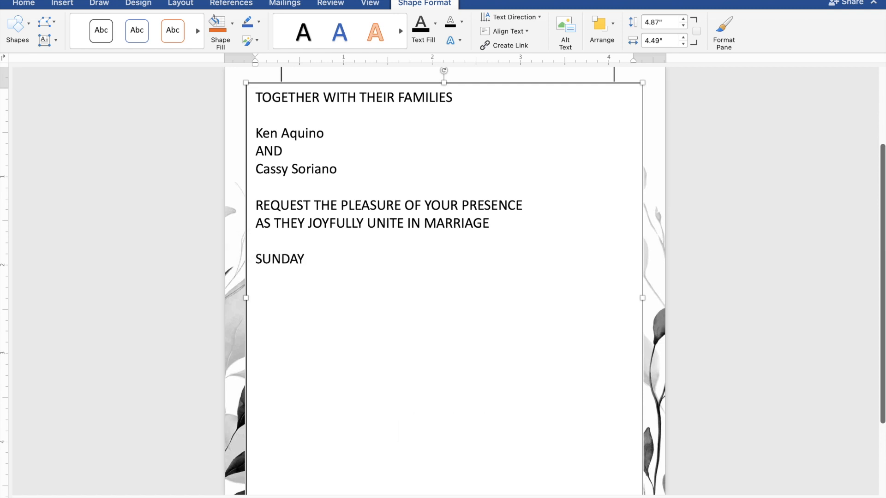
pyautogui.write('MAY 26,')
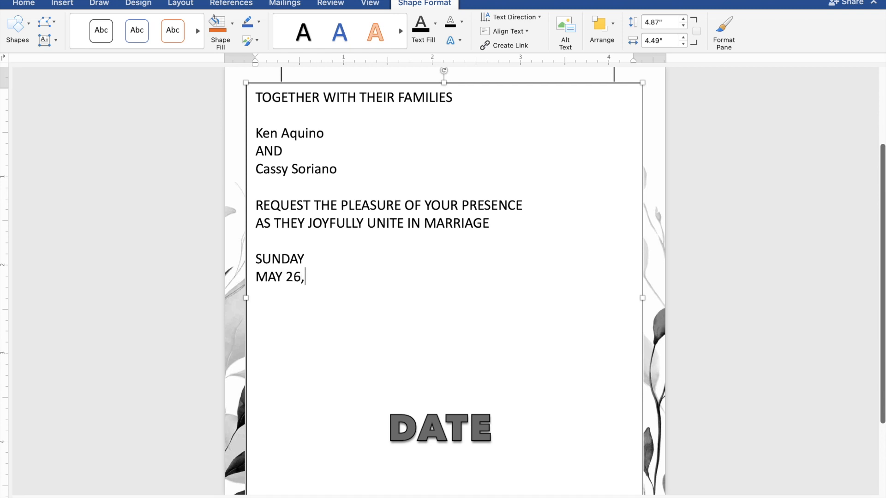
pyautogui.write(' 2024')
pyautogui.press('Return')
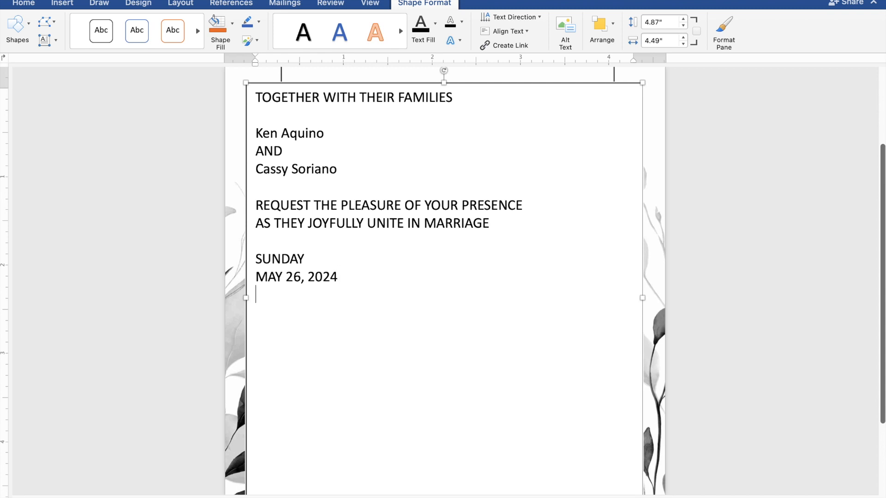
pyautogui.write('10')
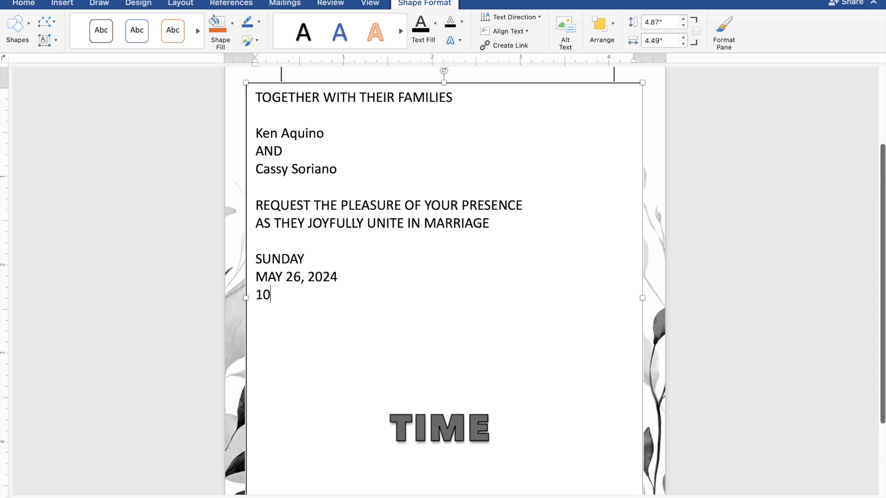
pyautogui.write(':00 IN THE ')
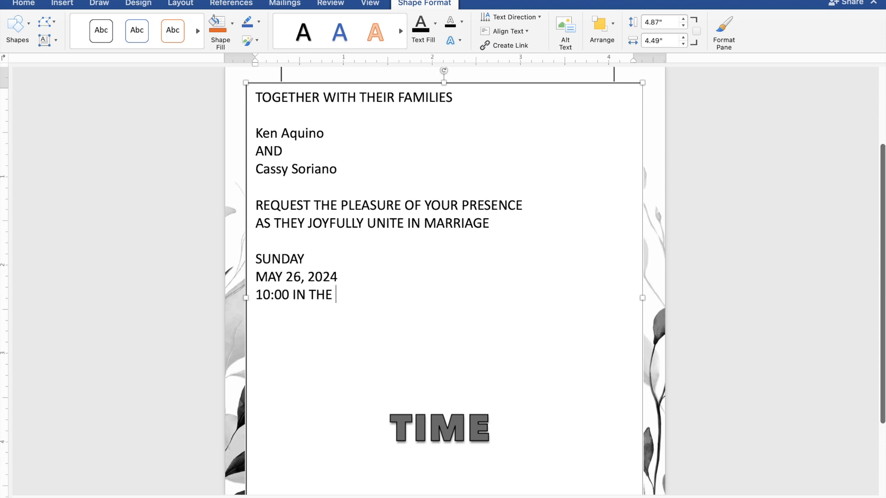
pyautogui.write('MORNING')
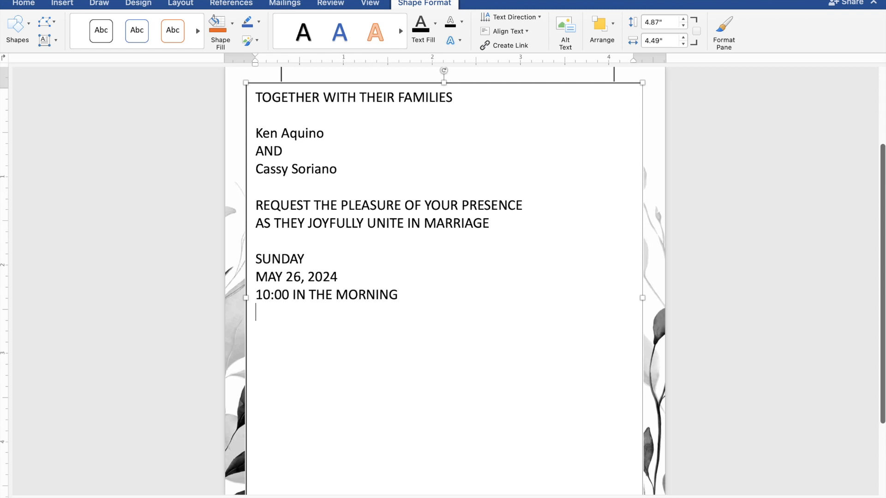
# Step: Type ST. THOMAS AQUINAS PARISH CHURCH and MANGALDAN, PANGASINAN on separate lines, leaving space below
pyautogui.press('Return')
pyautogui.write('ST.')
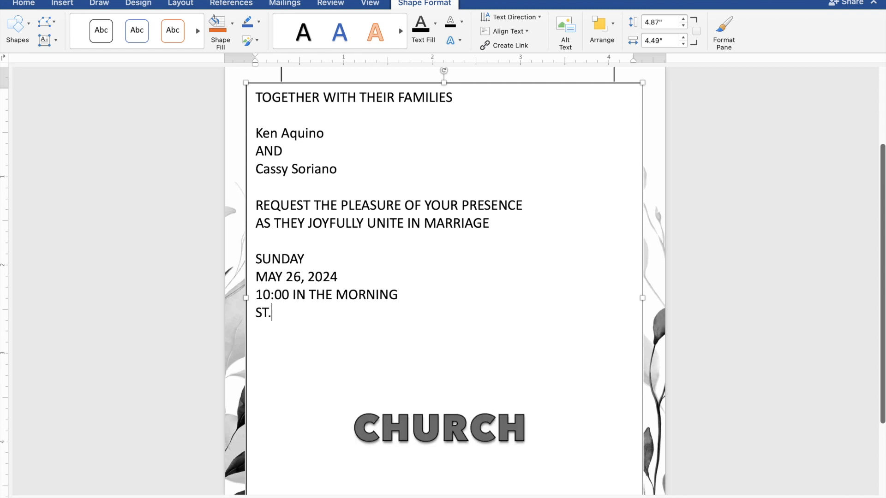
pyautogui.write('THOMAS A')
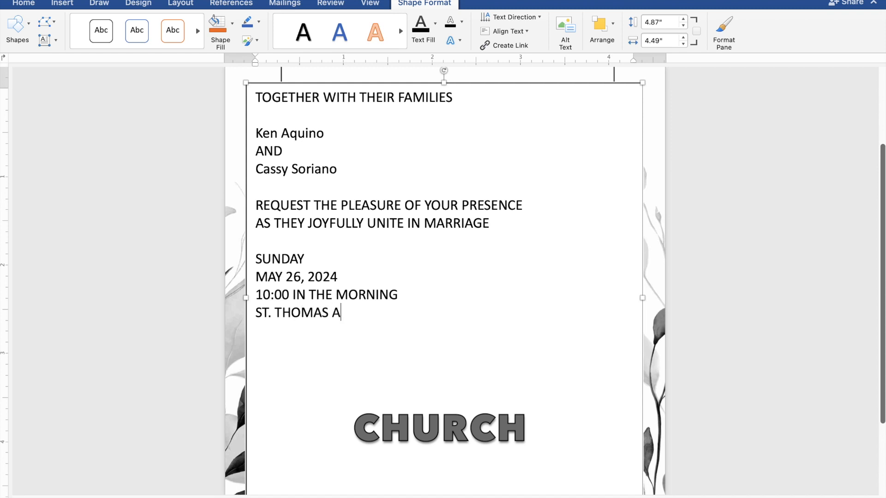
pyautogui.write('QUINAS PAR')
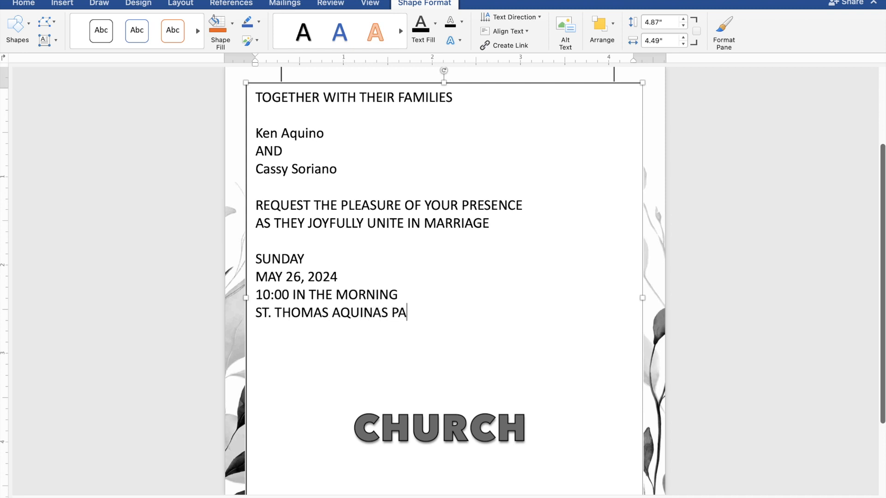
pyautogui.write('ISH CHUR')
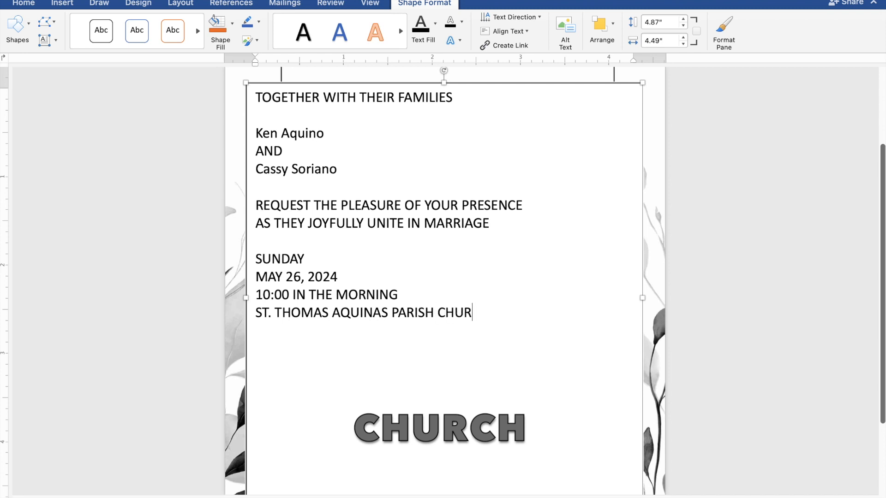
pyautogui.write('CH')
pyautogui.press('Return')
pyautogui.write('MANGA')
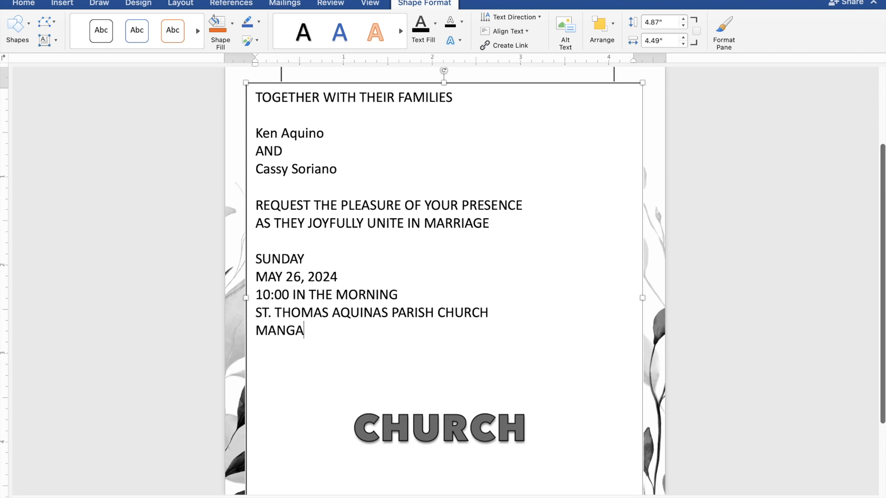
pyautogui.write('LDAN')
pyautogui.write(', PAN')
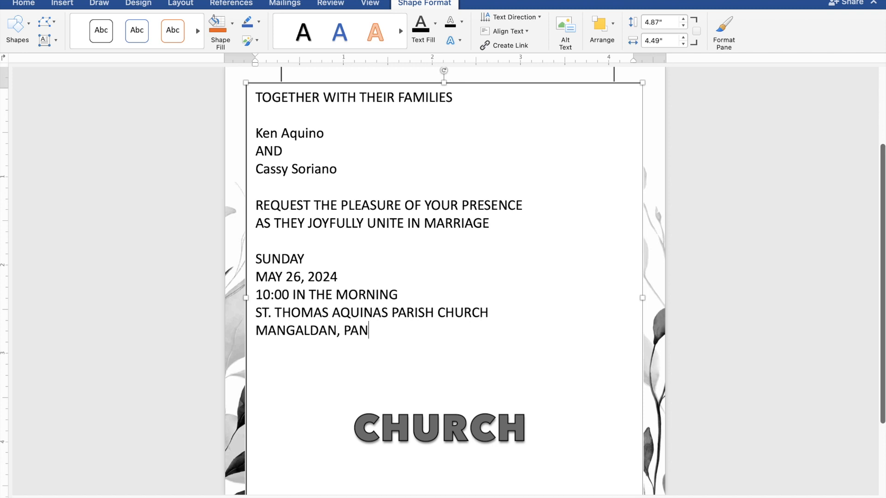
pyautogui.write('GASINAN')
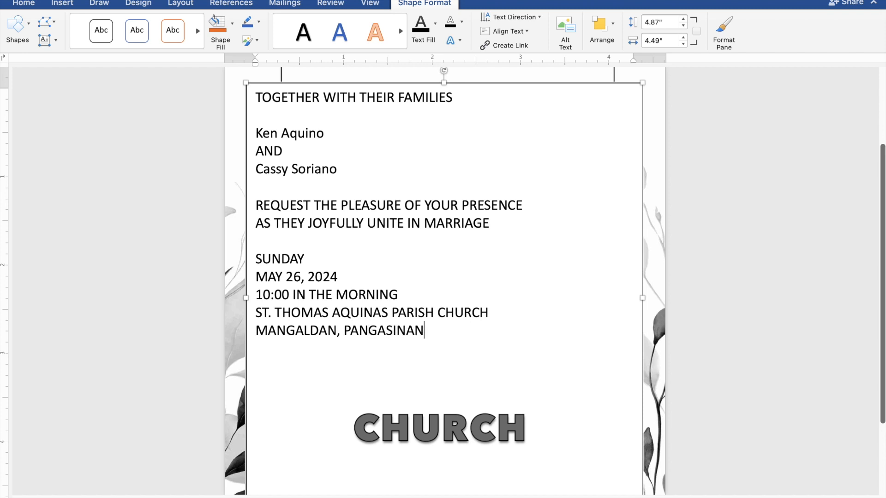
pyautogui.press('Return')
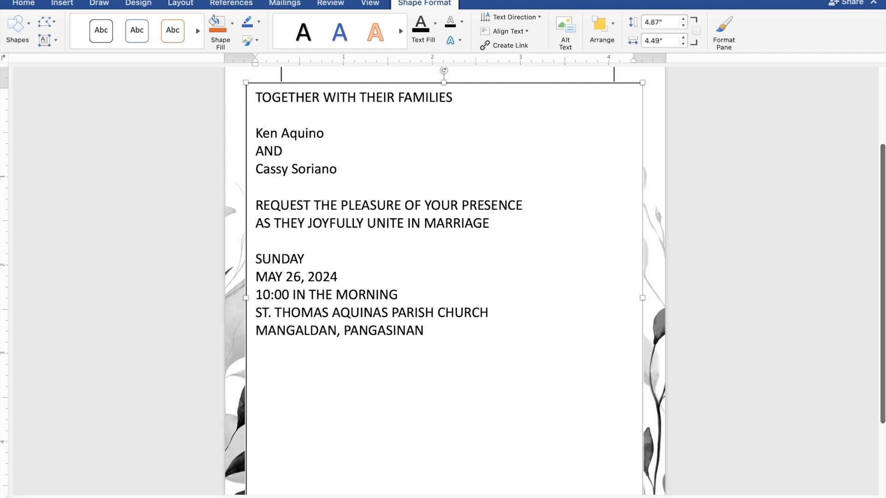
# Step: Type the closing line 'Reception to follow'
pyautogui.write('Reception to follo')
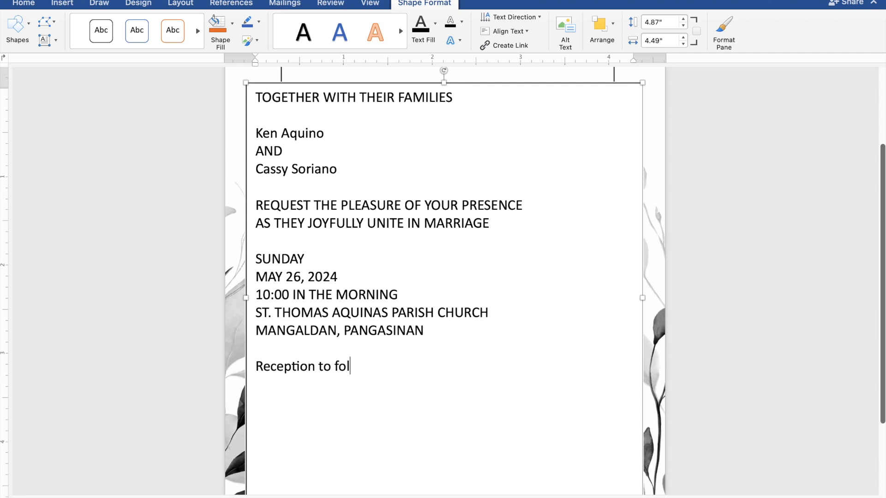
pyautogui.write('w')
# Step: Select the invitation text and set the text box to No Fill and No Outline
pyautogui.moveTo(379, 375); pyautogui.dragTo(258, 97)
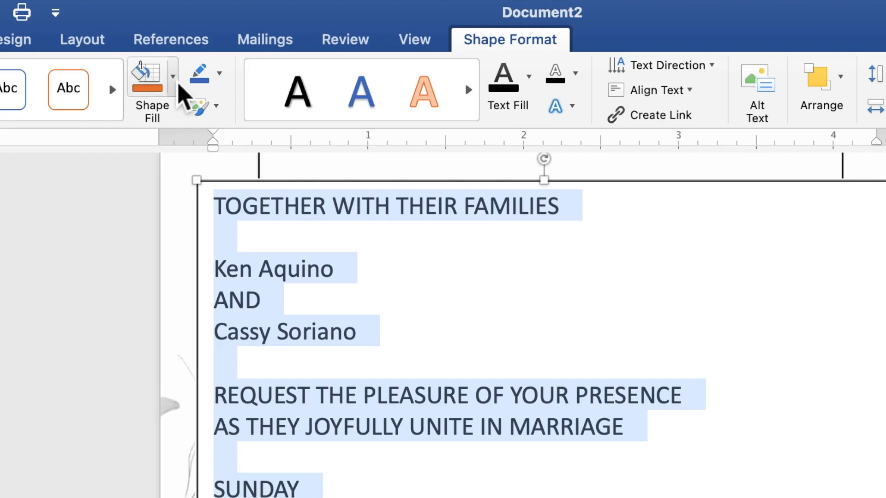
pyautogui.click(176, 83)
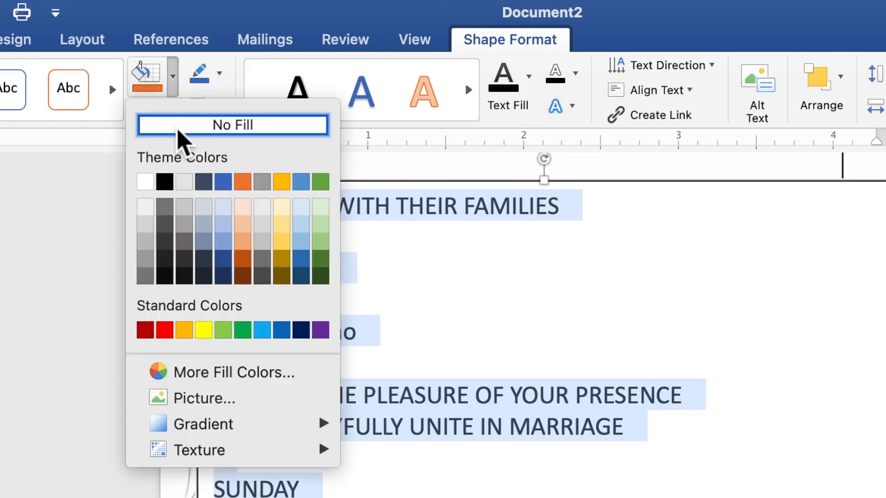
pyautogui.click(178, 130)
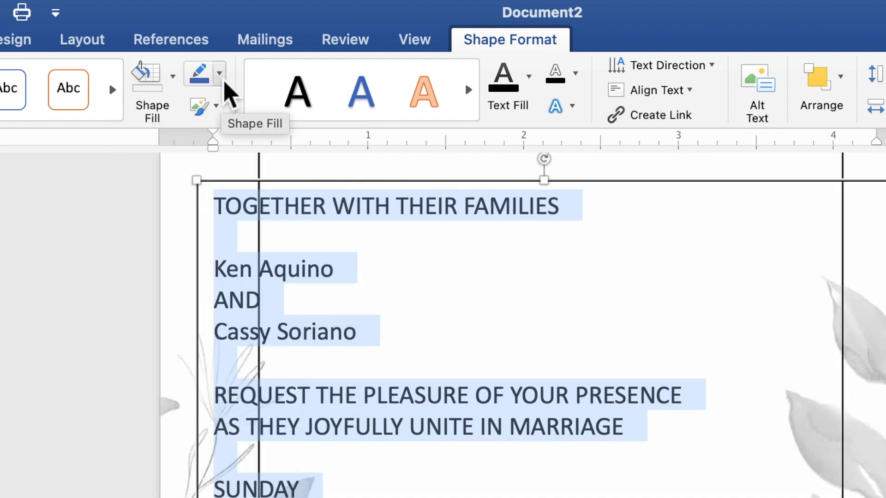
pyautogui.click(220, 79)
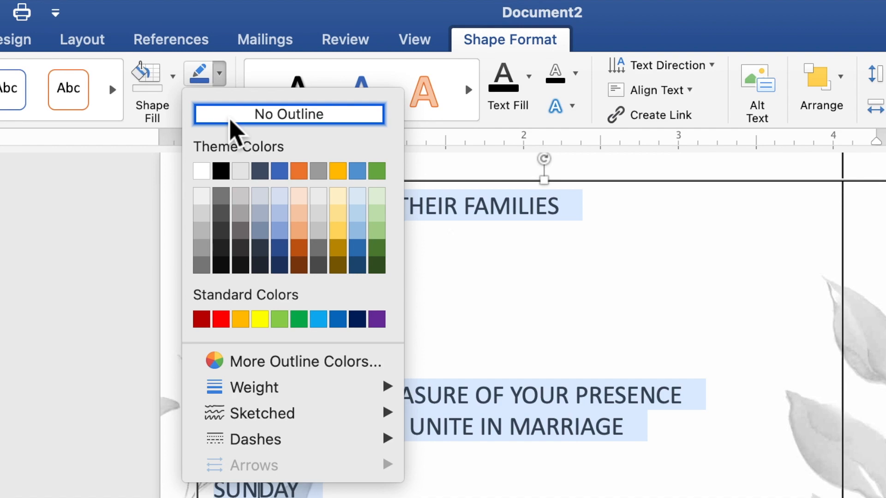
pyautogui.click(234, 118)
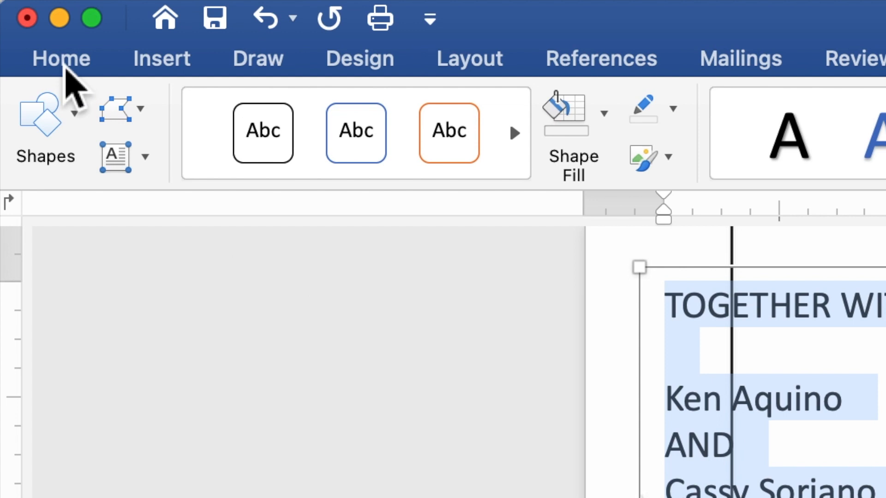
# Step: Format all invitation text as Times New Roman 10 pt and center it
pyautogui.click(64, 67)
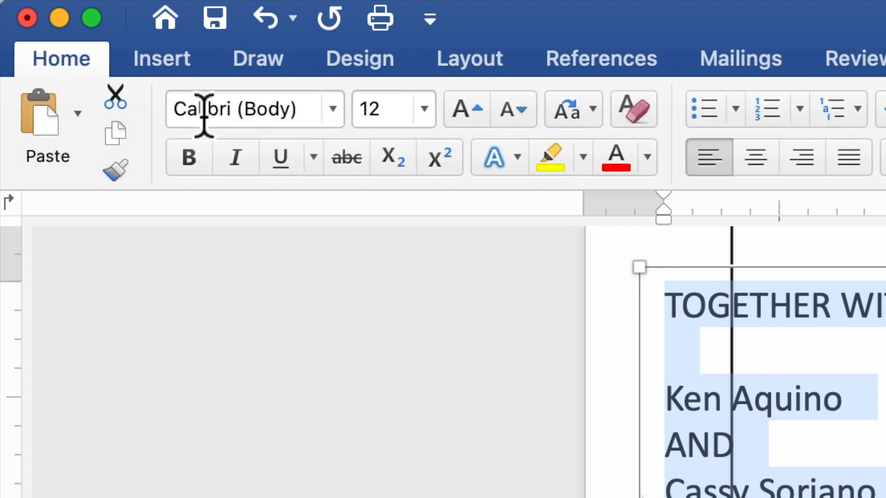
pyautogui.click(332, 109)
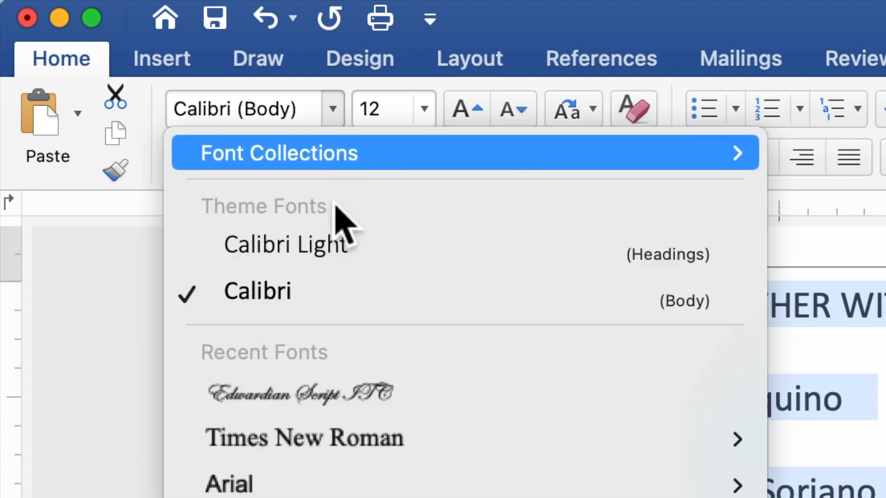
pyautogui.moveTo(355, 466)
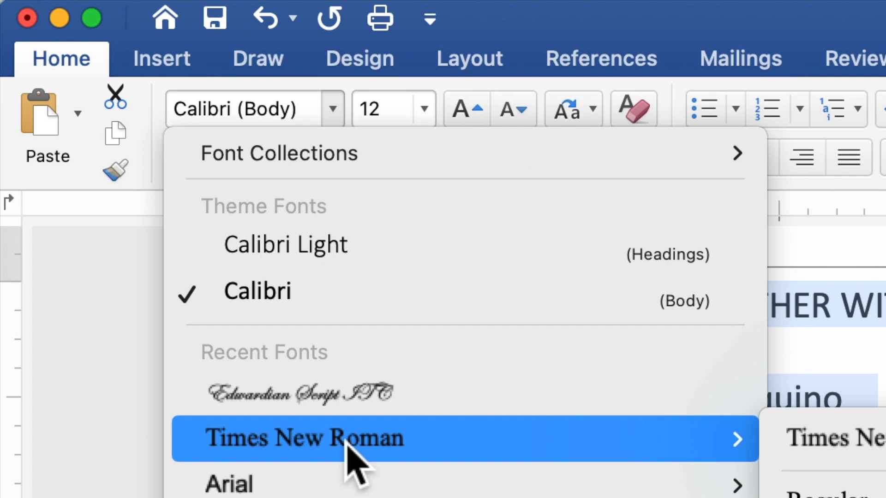
pyautogui.click(347, 444)
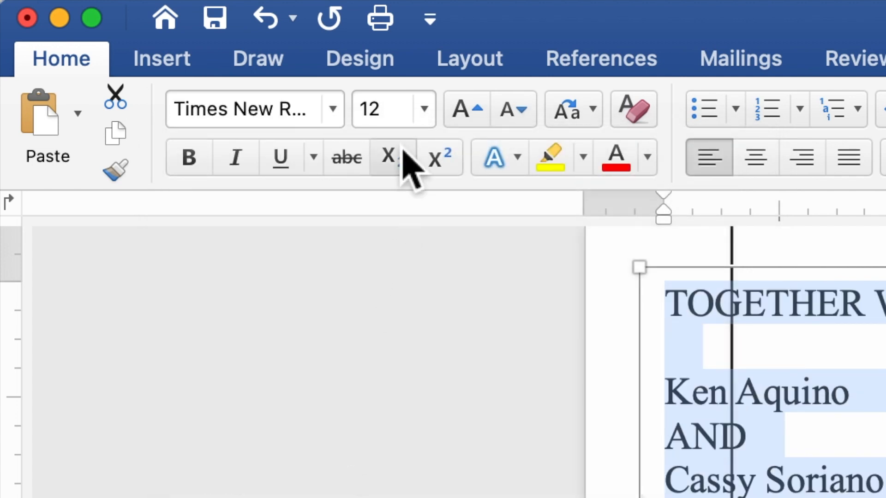
pyautogui.click(361, 117)
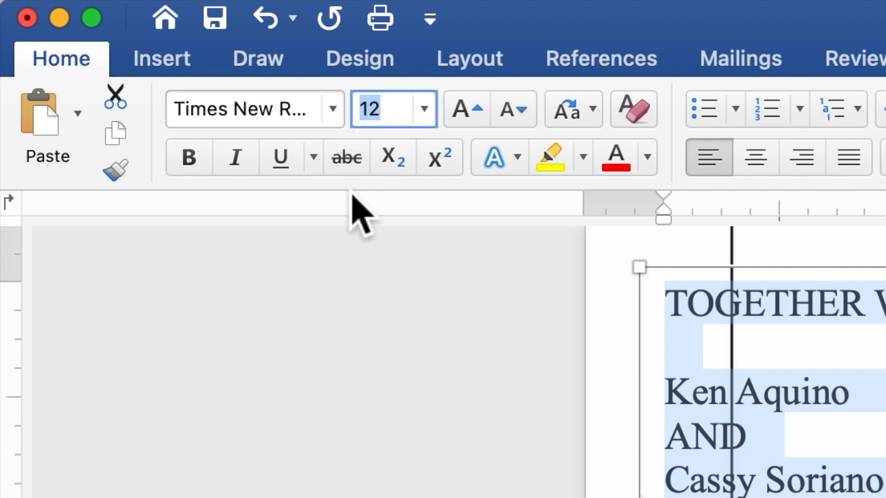
pyautogui.write('10')
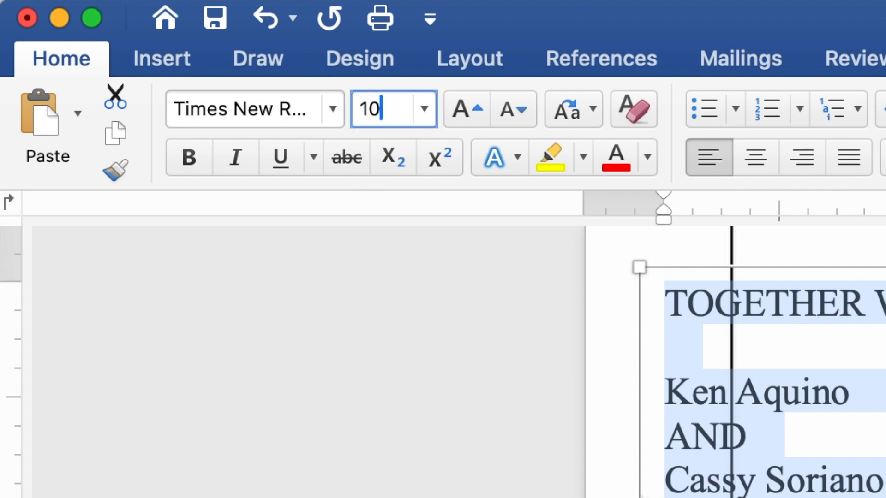
pyautogui.press('Return')
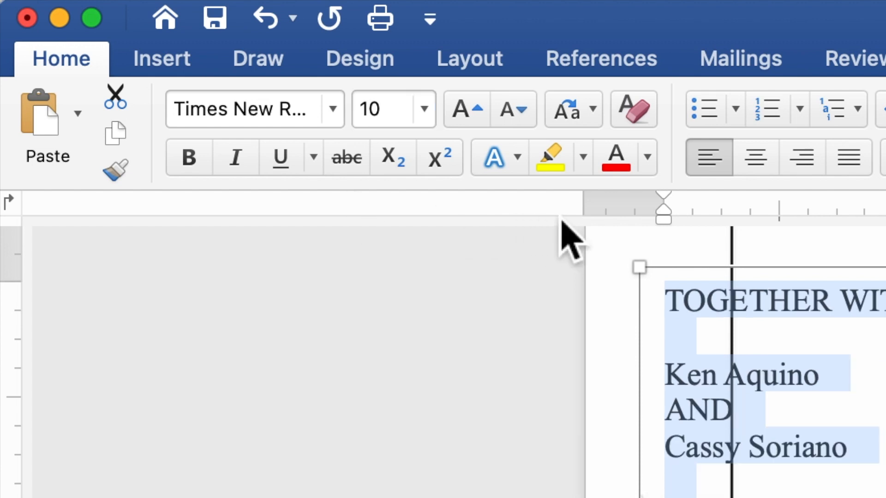
pyautogui.click(753, 169)
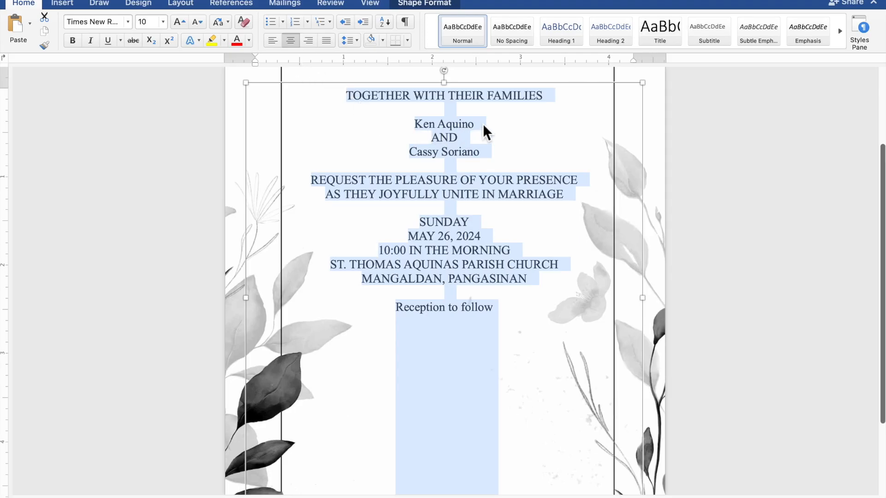
# Step: Set both names and 'Reception to follow' in Edwardian Script ITC at 20 pt
pyautogui.click(483, 125)
pyautogui.moveTo(474, 124); pyautogui.dragTo(421, 124)
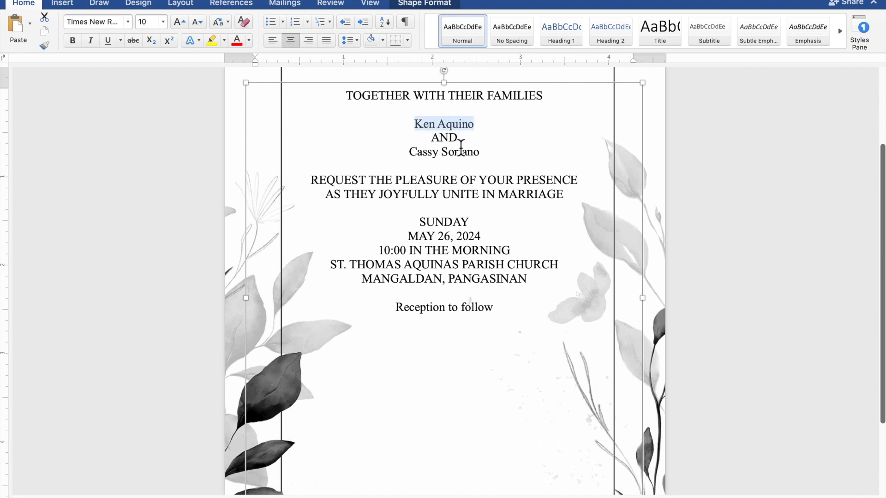
pyautogui.moveTo(482, 157); pyautogui.dragTo(429, 157)
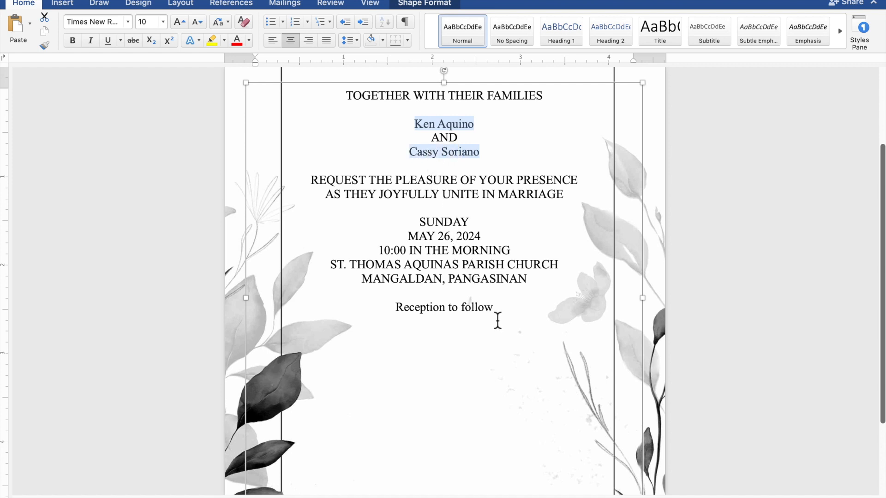
pyautogui.moveTo(495, 315); pyautogui.dragTo(421, 310)
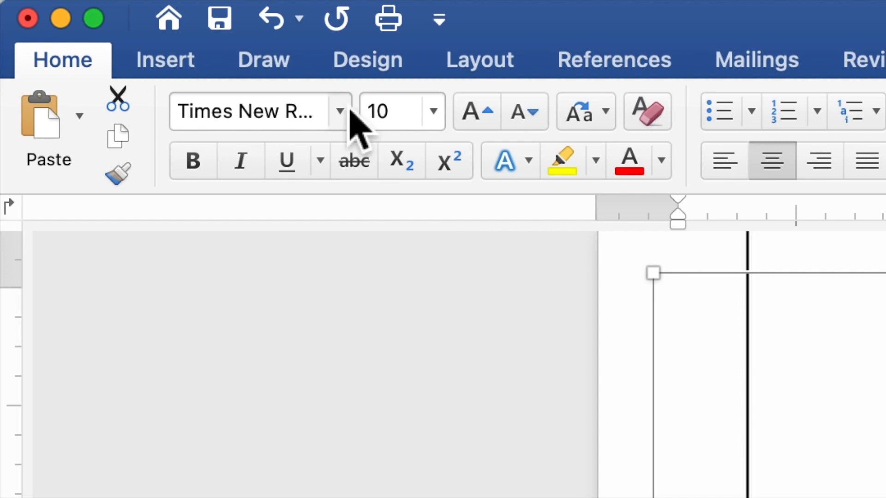
pyautogui.click(341, 111)
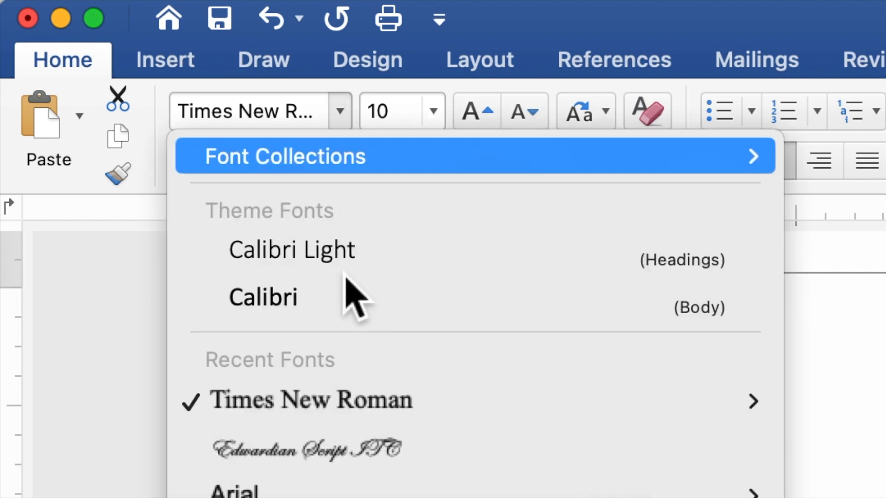
pyautogui.click(337, 455)
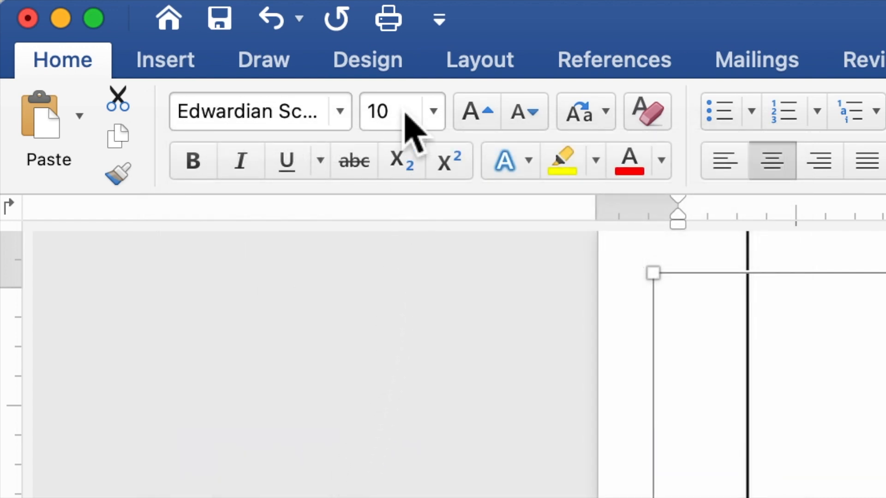
pyautogui.moveTo(401, 110); pyautogui.dragTo(359, 122)
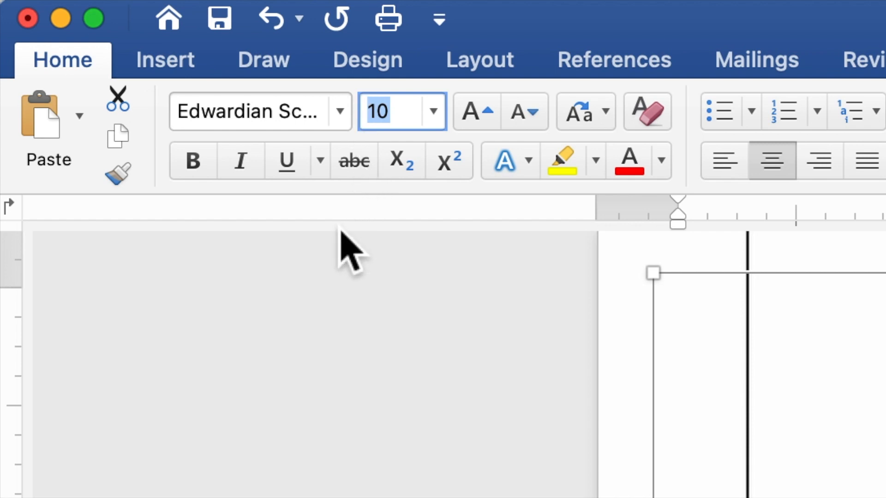
pyautogui.write('20')
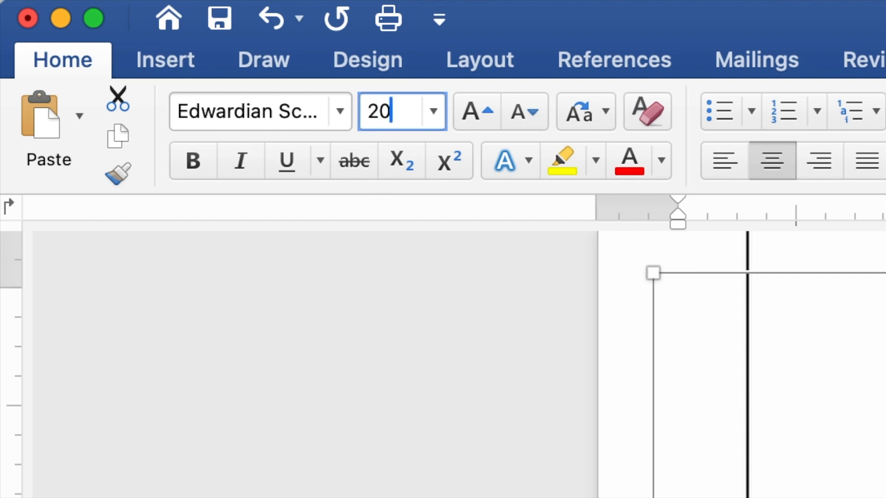
pyautogui.press('Return')
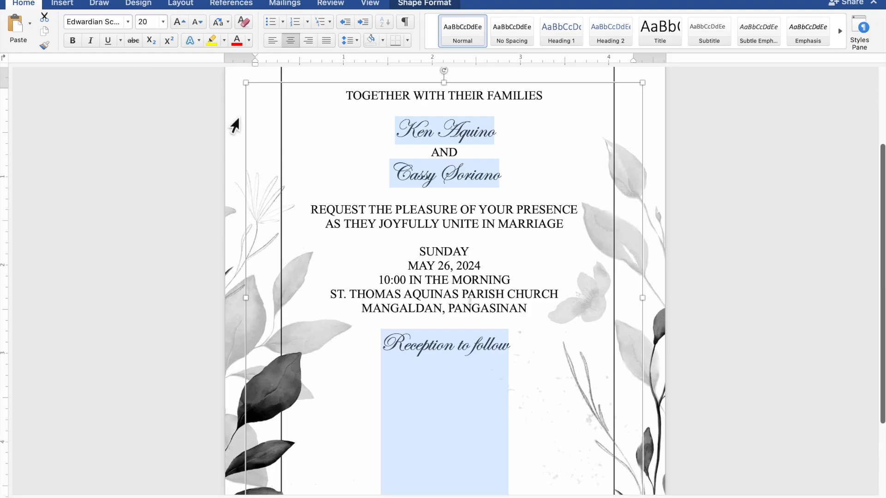
# Step: Enlarge the groom's and bride's names to 40 pt
pyautogui.click(498, 138)
pyautogui.moveTo(500, 134); pyautogui.dragTo(396, 133)
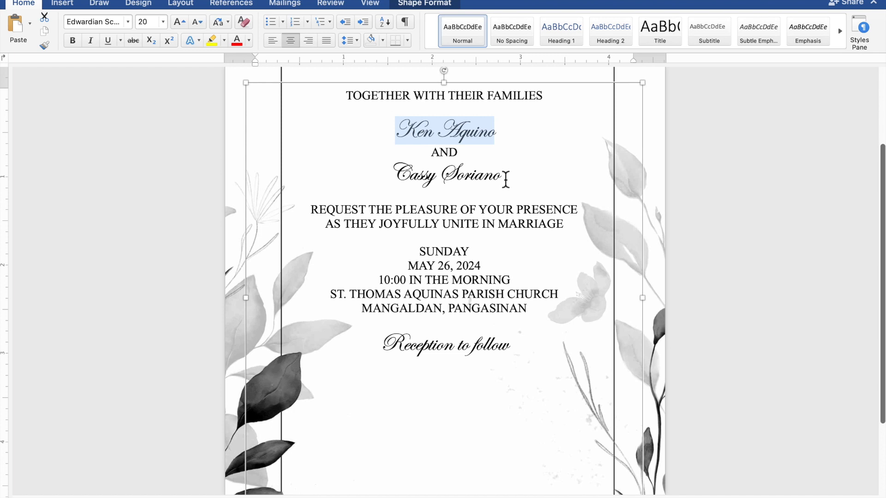
pyautogui.moveTo(505, 179); pyautogui.dragTo(415, 176)
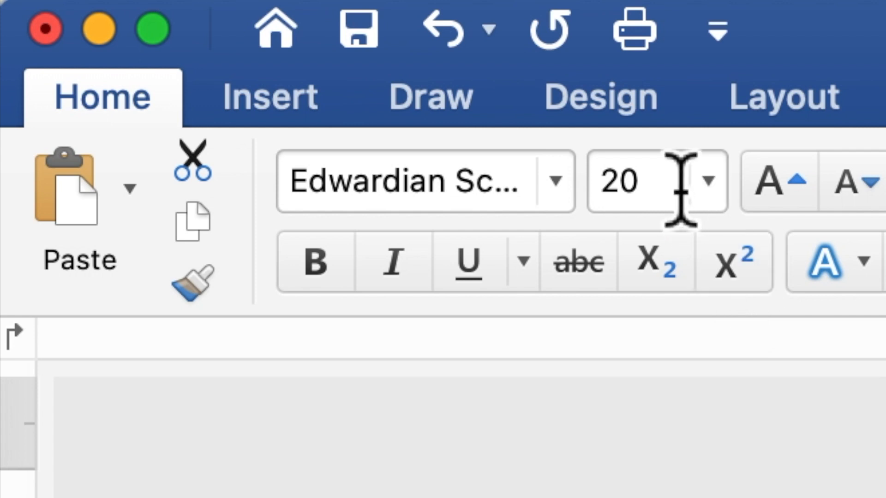
pyautogui.click(147, 23)
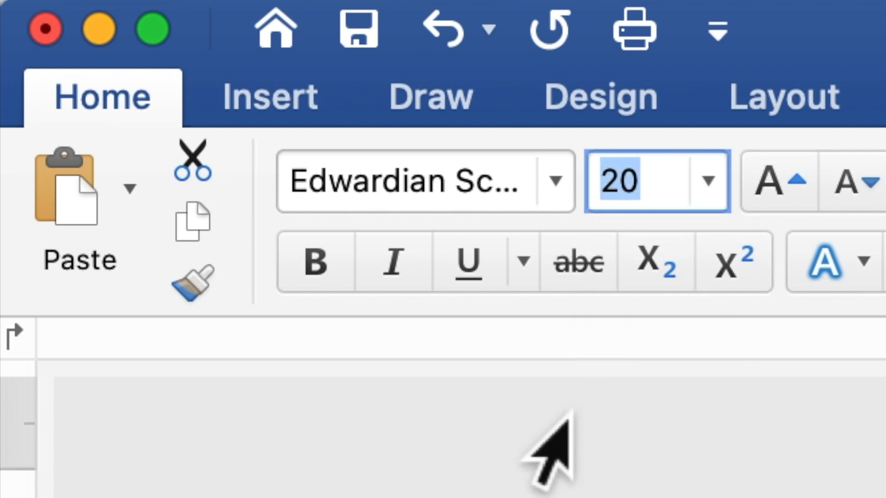
pyautogui.write('40')
pyautogui.press('Return')
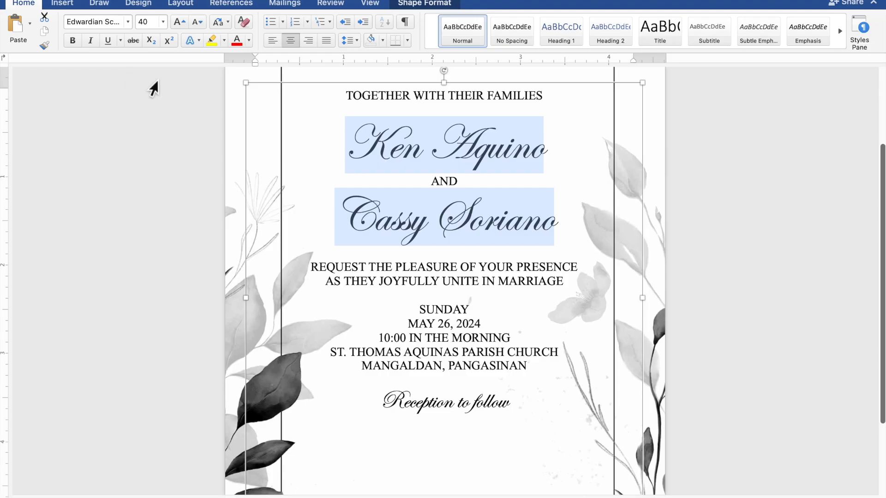
# Step: Insert two blank lines above the couple's names, plus blank lines after them, above SUNDAY and below the venue address
pyautogui.click(446, 117)
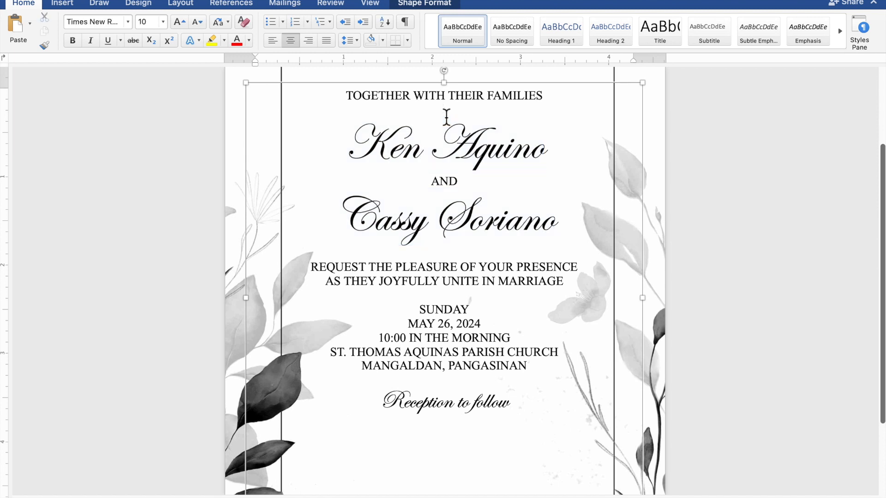
pyautogui.press('Return')
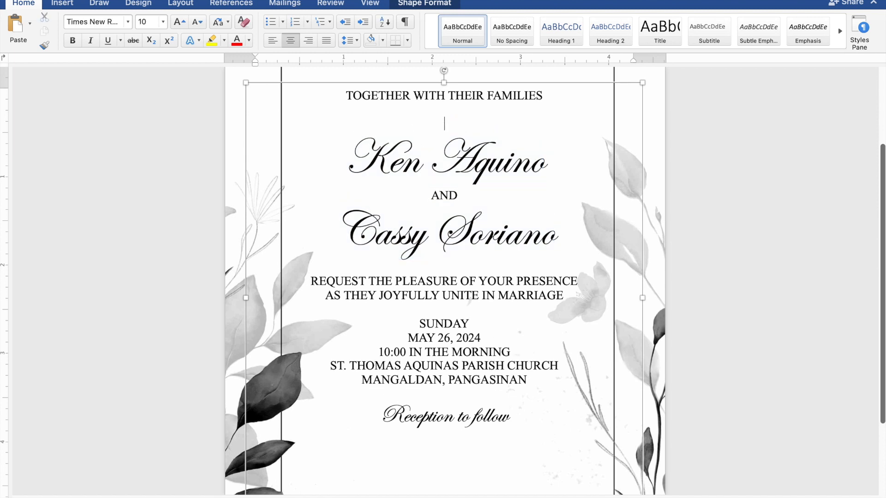
pyautogui.press('Return')
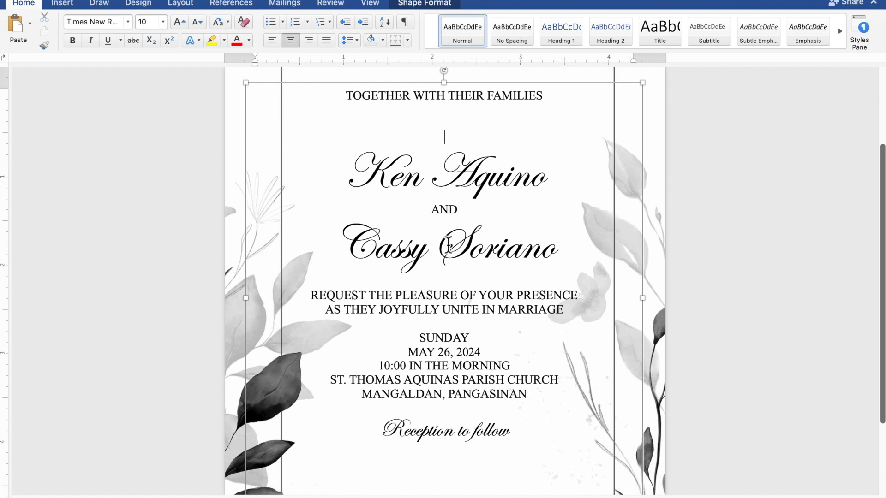
pyautogui.click(445, 280)
pyautogui.press('Return')
pyautogui.press('Return')
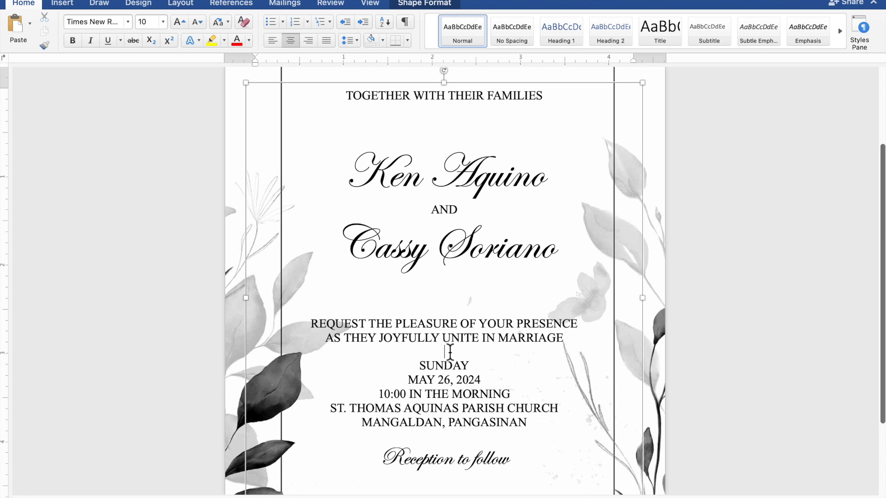
pyautogui.press('Return')
pyautogui.press('Return')
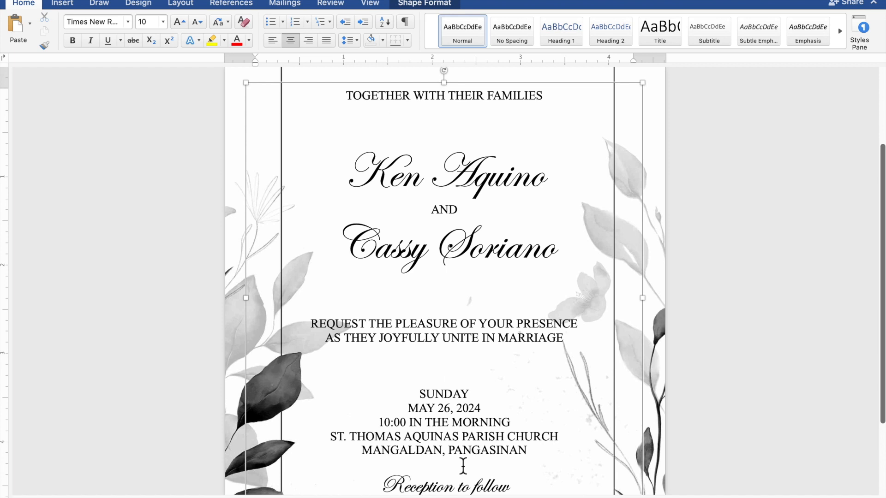
pyautogui.press('Return')
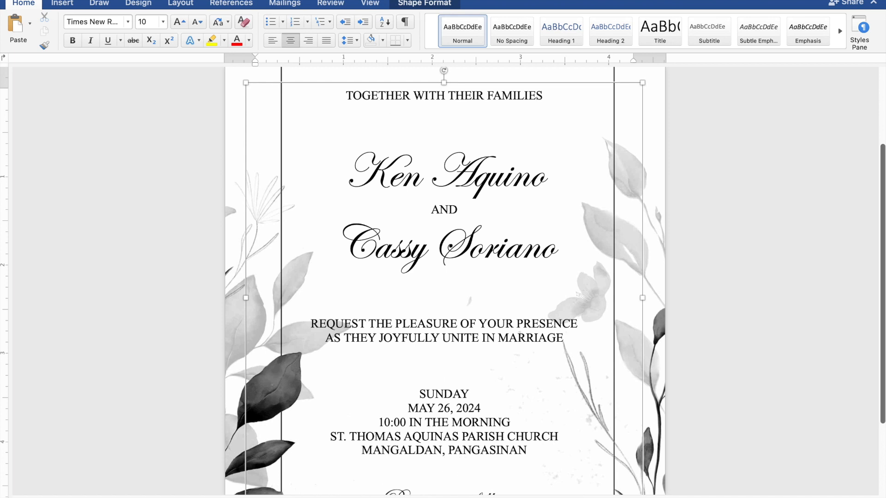
pyautogui.scroll(-2, 466, 443)
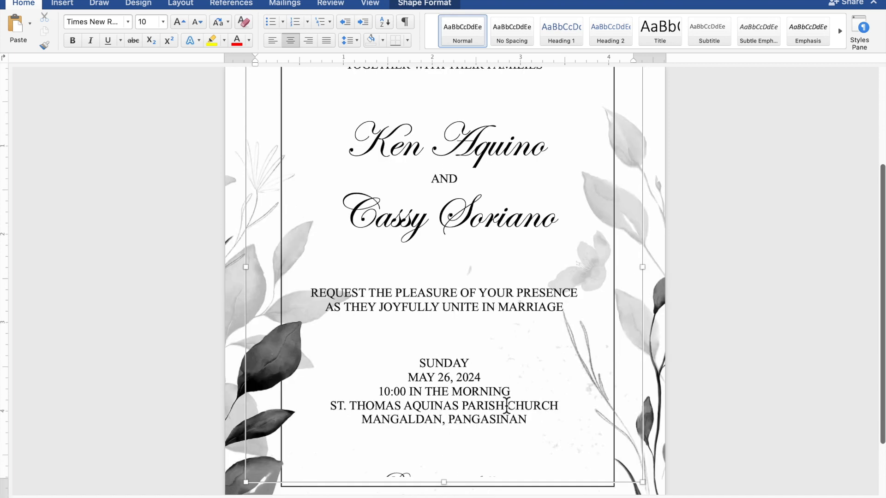
# Step: Remove the extra blank lines above SUNDAY and below the venue address
pyautogui.scroll(-5, 510, 397)
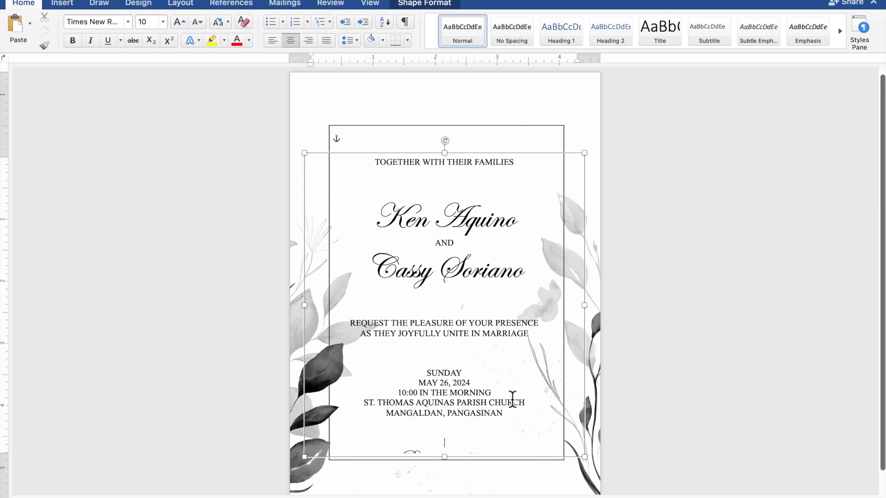
pyautogui.scroll(-3, 514, 401)
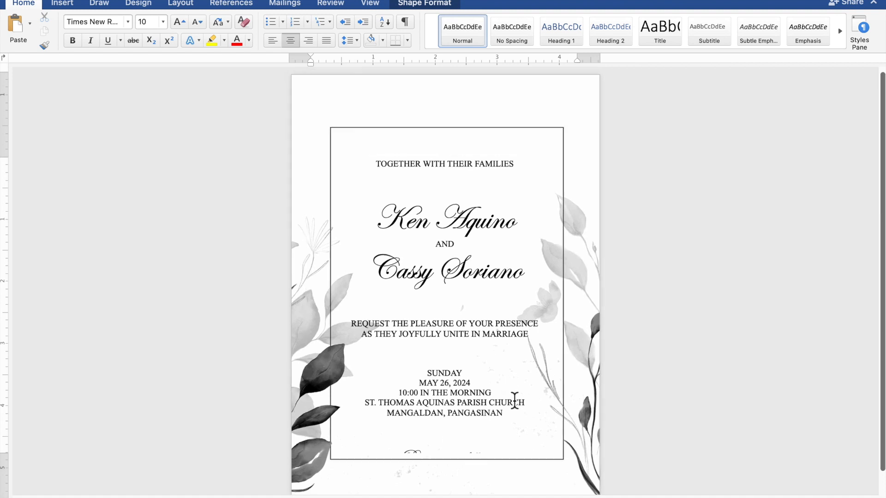
pyautogui.scroll(1, 515, 400)
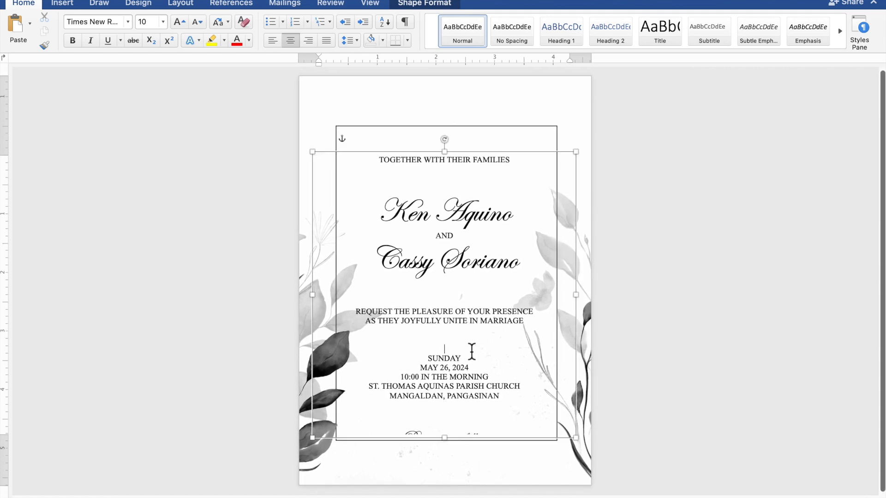
pyautogui.press('Delete')
pyautogui.click(450, 404)
pyautogui.press('Delete')
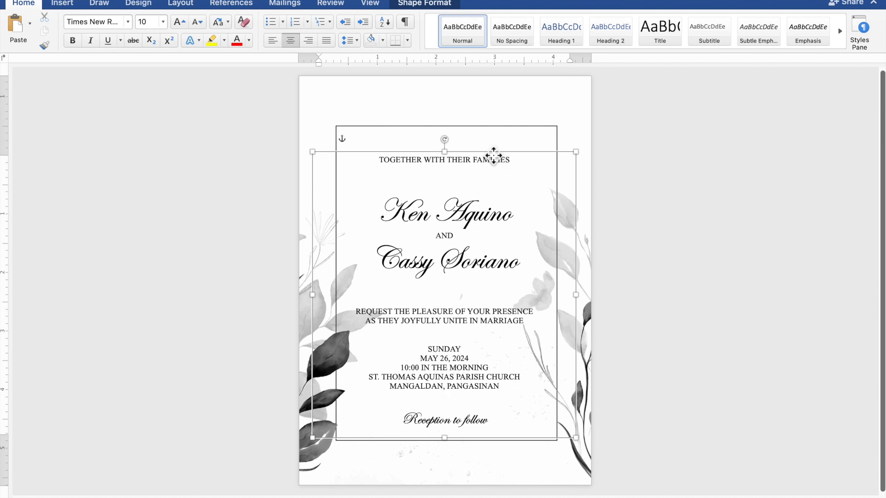
# Step: Shift the text box up and slightly right so 'Reception to follow' fits inside the frame
pyautogui.moveTo(496, 159); pyautogui.dragTo(496, 149)
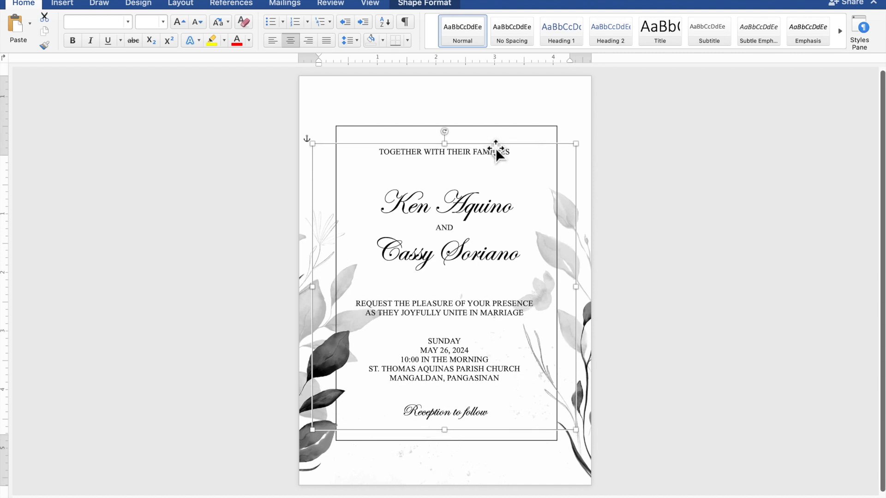
pyautogui.press('Up')
pyautogui.press('Up')
pyautogui.press('Up')
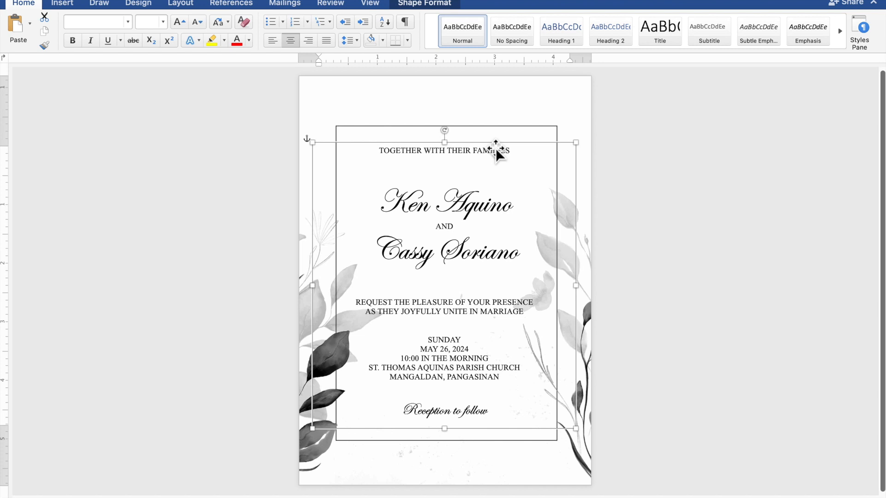
pyautogui.press('Up')
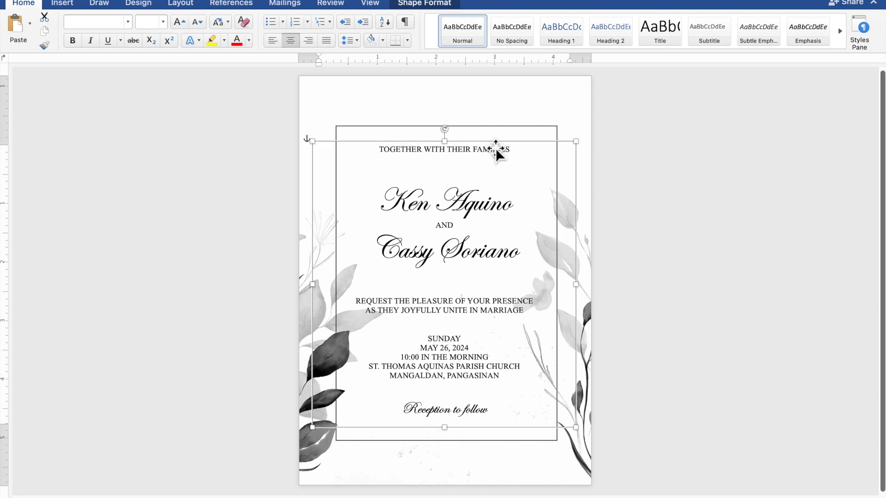
pyautogui.press('Right')
pyautogui.press('Right')
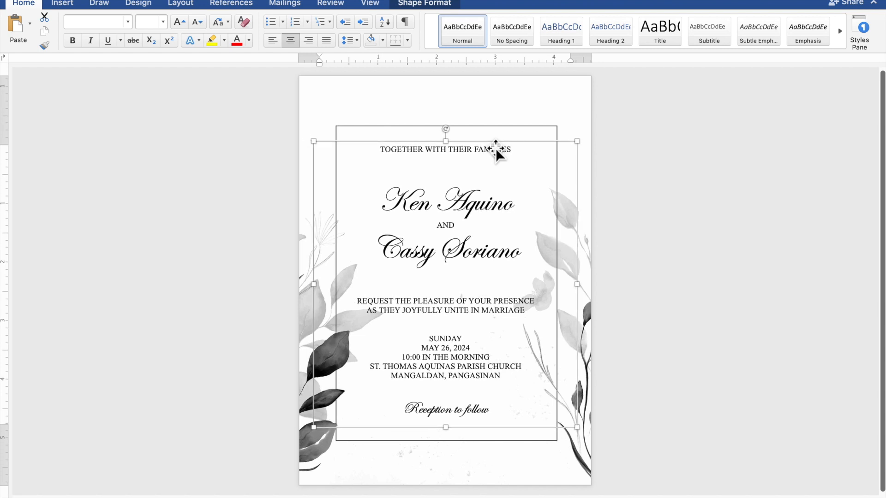
pyautogui.click(679, 239)
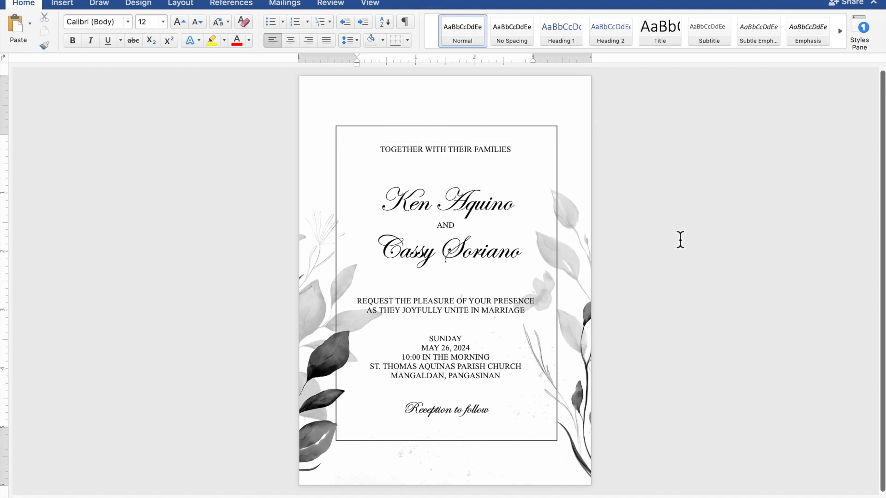